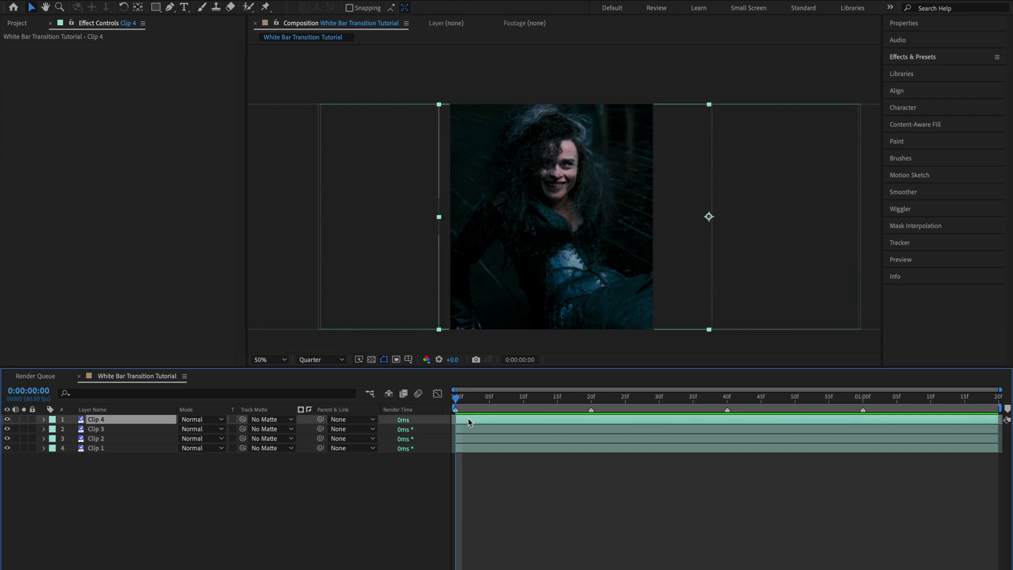
Stagger Clip 4, Clip 3 and Clip 2 to start near 01:00f, 40f and 20f.
drag(467, 418, 878, 417)
drag(482, 430, 740, 433)
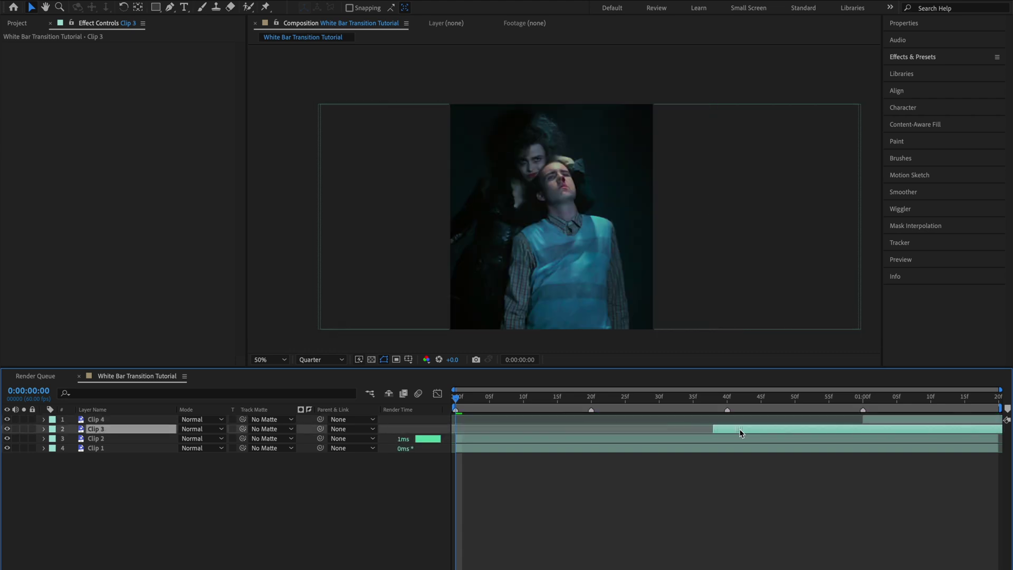
drag(556, 441, 695, 446)
click(997, 397)
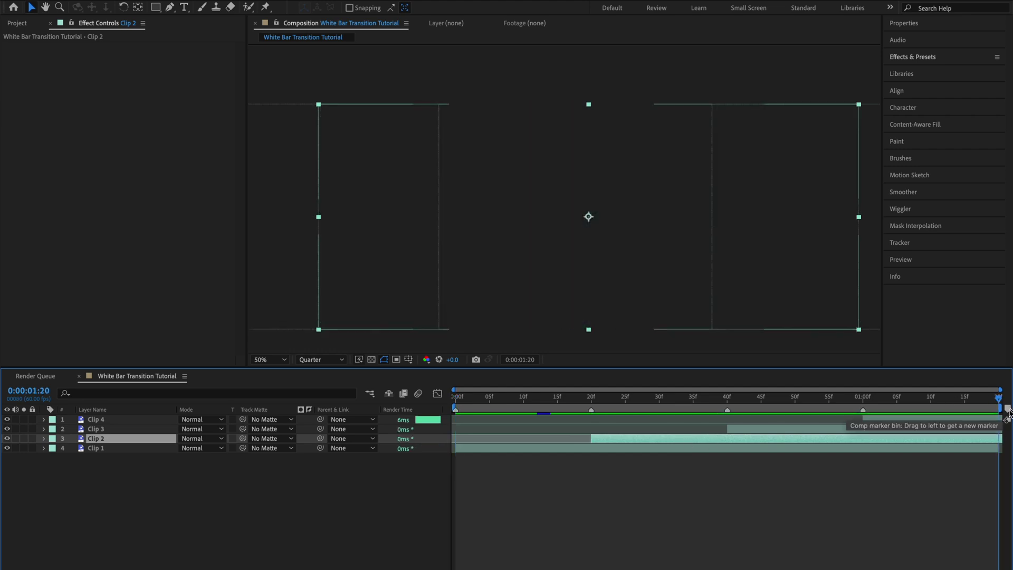
shift+click(996, 429)
key(ctrl+shift+a)
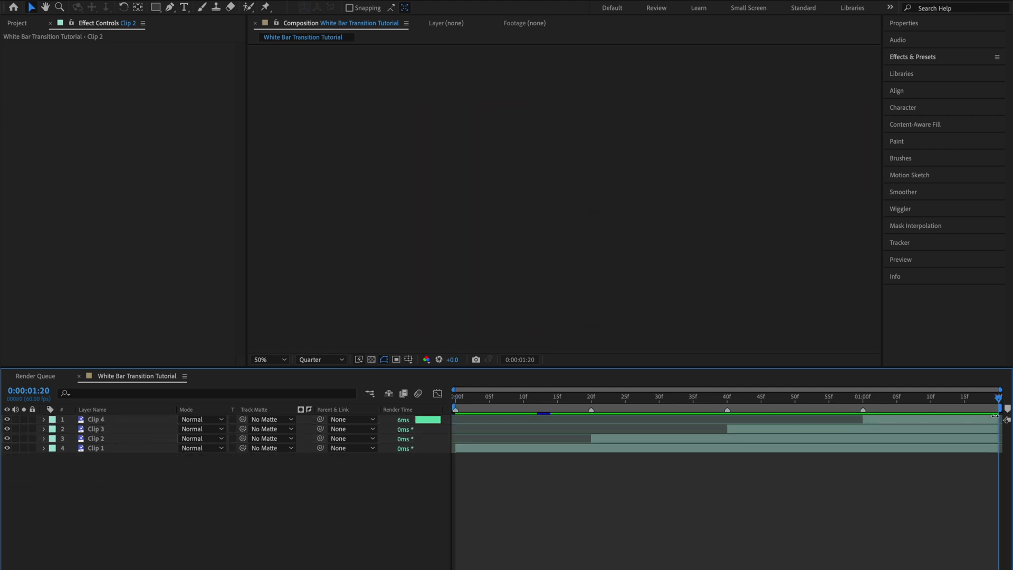
Pre-compose Clip 1 and Clip 2 into their own comps.
drag(681, 400, 510, 401)
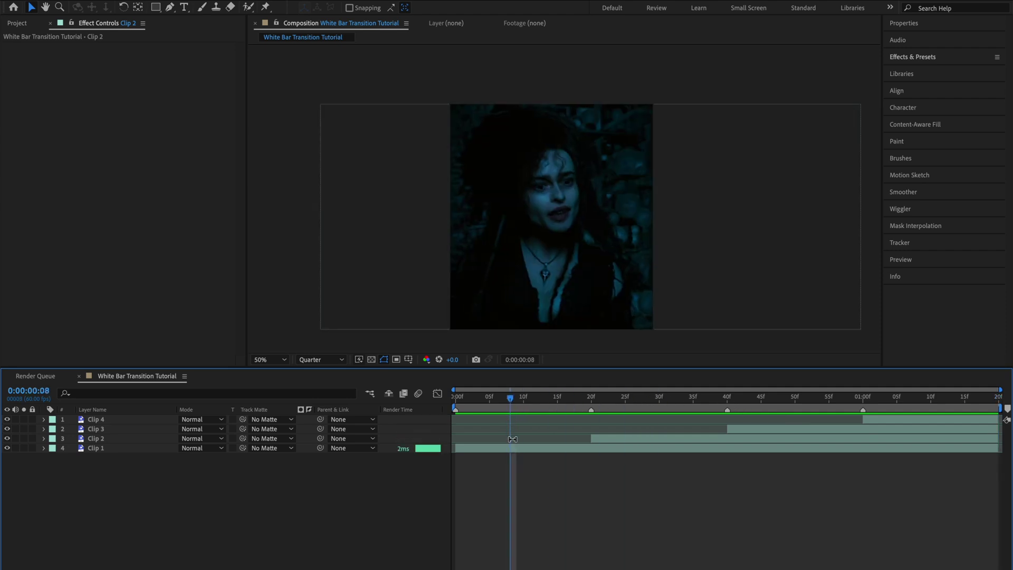
click(522, 454)
key(ctrl+shift+c)
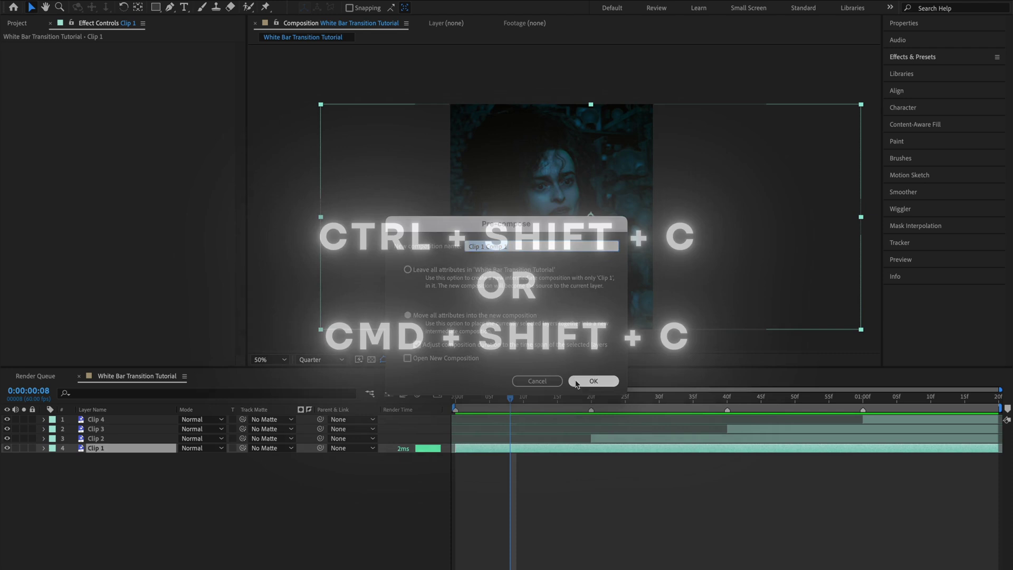
click(594, 380)
key(space)
click(650, 436)
Pre-compose Clip 3 and Clip 4 into their own comps.
key(ctrl+shift+c)
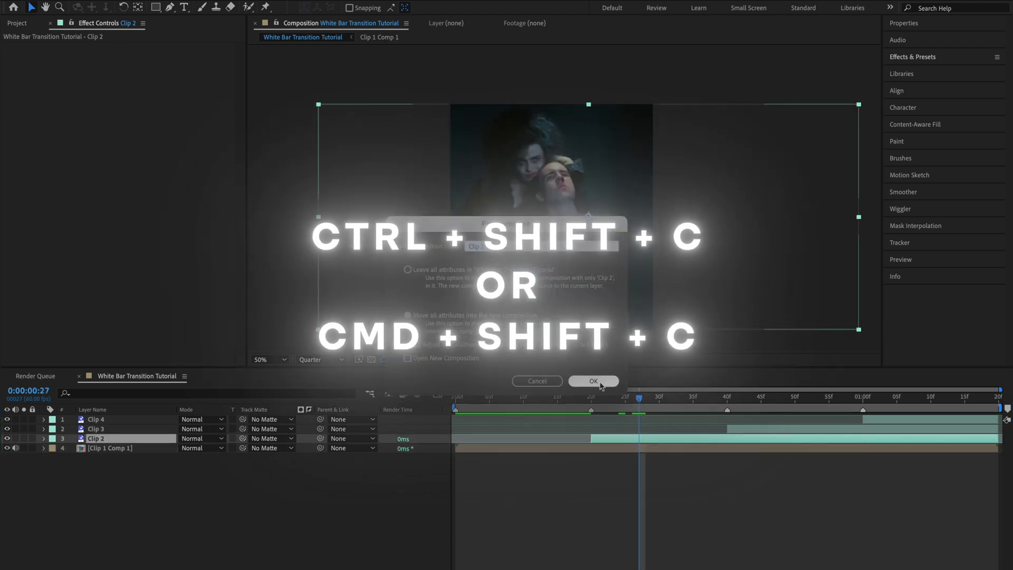
key(Return)
click(765, 427)
key(ctrl+shift+c)
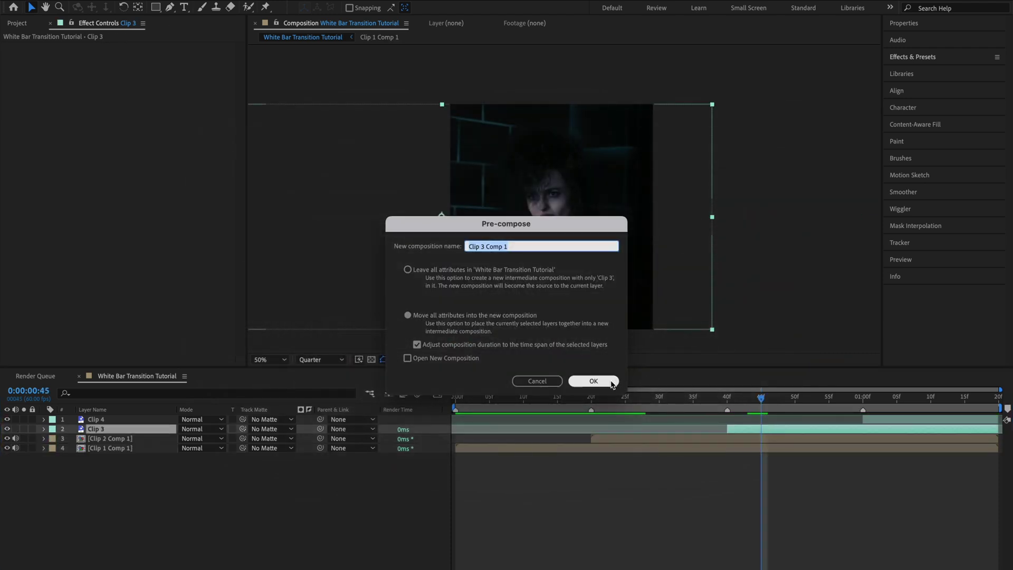
key(Return)
key(space)
click(902, 422)
key(ctrl+shift+c)
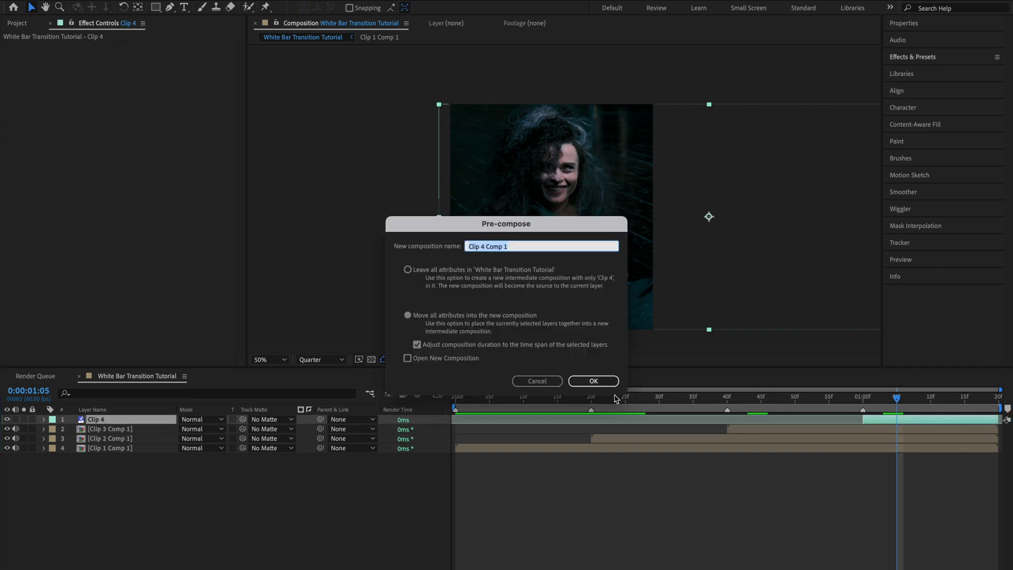
key(Return)
click(505, 396)
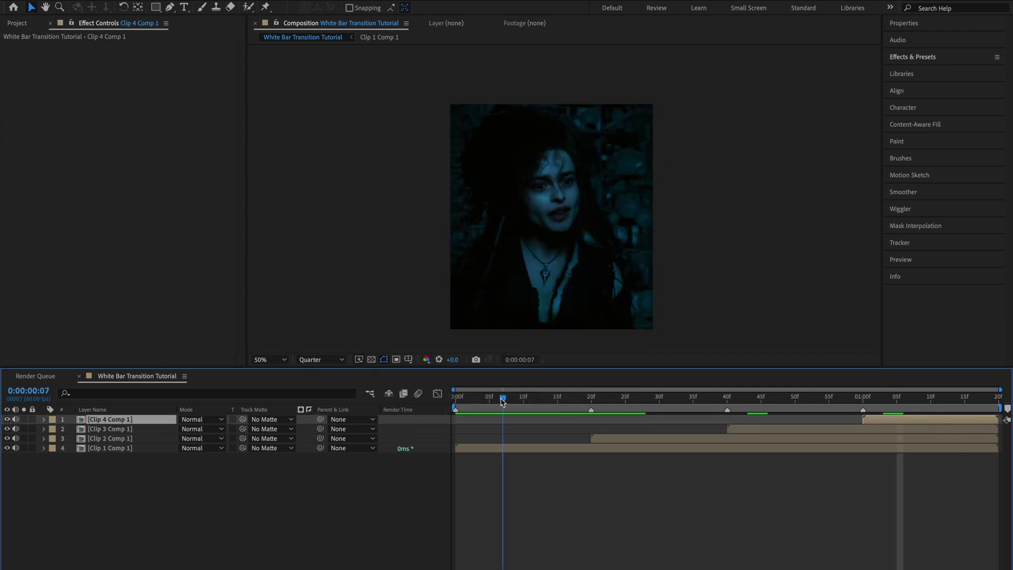
Set Clip 1 Comp 1's height to 400 px, making a 1440×400 strip.
double_click(506, 448)
key(comma)
key(comma)
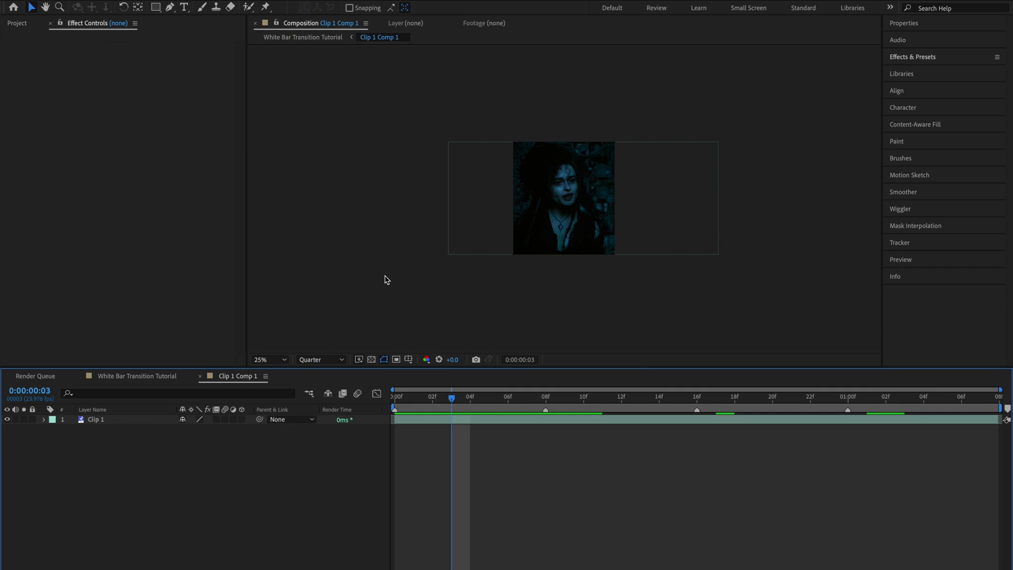
right_click(360, 284)
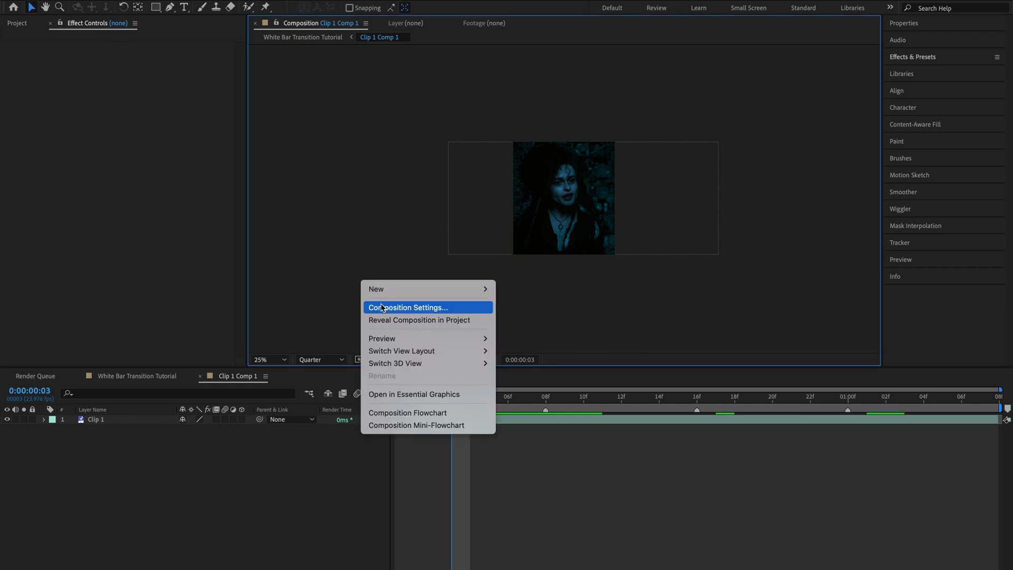
click(383, 308)
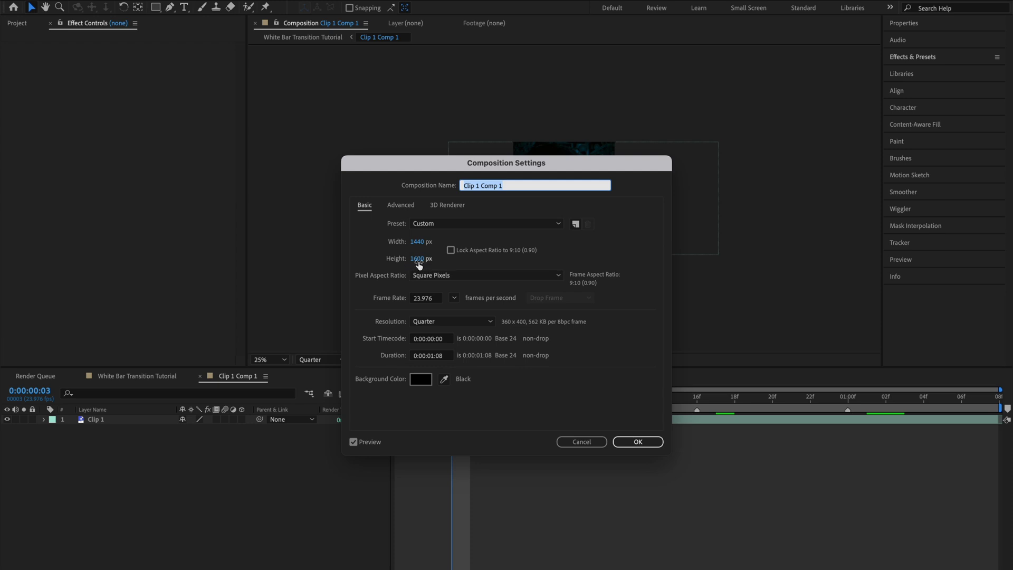
click(418, 259)
text(400)
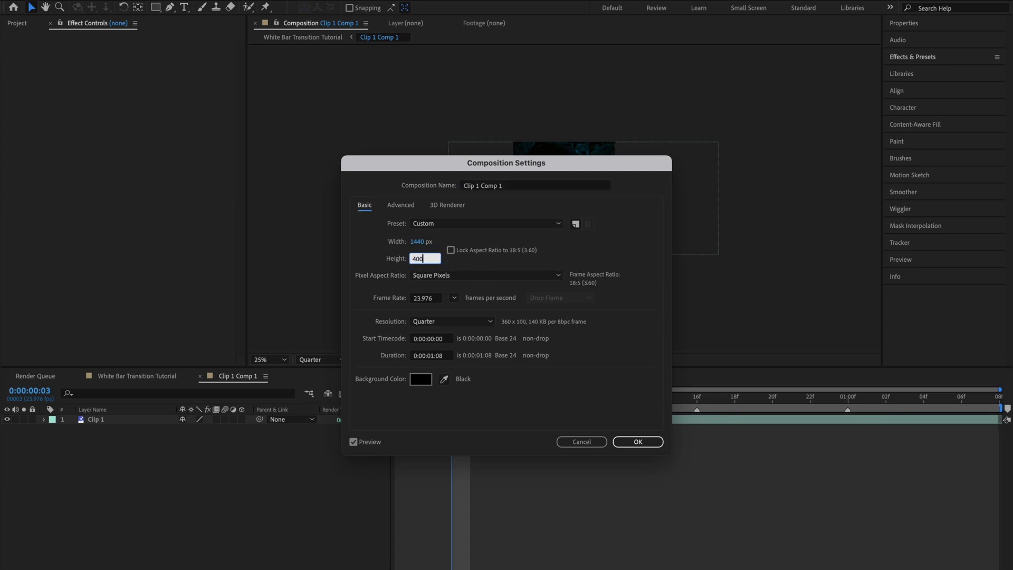
key(Return)
click(570, 225)
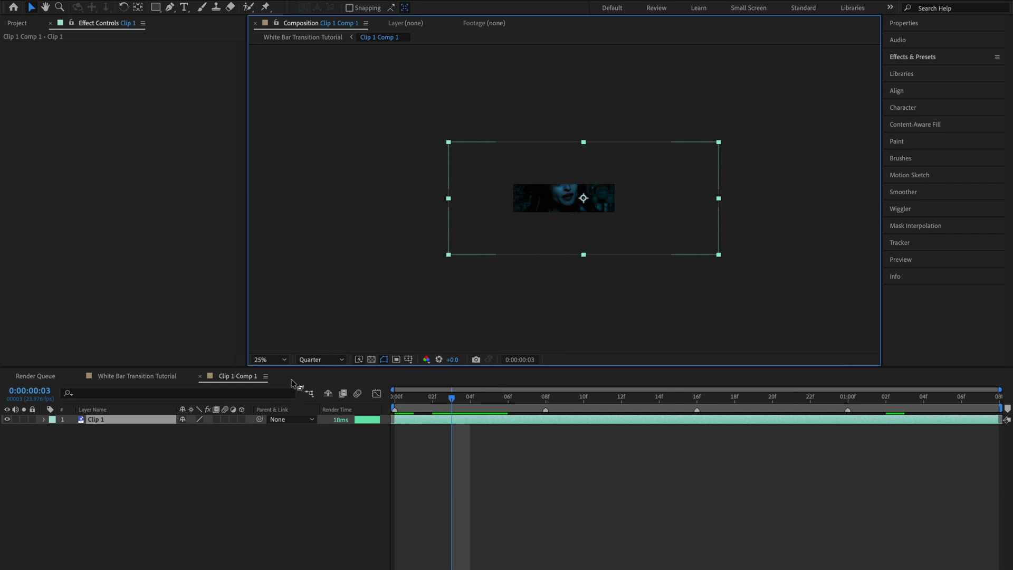
Scale Clip 1 down to 40% and nudge it slightly into place.
key(s)
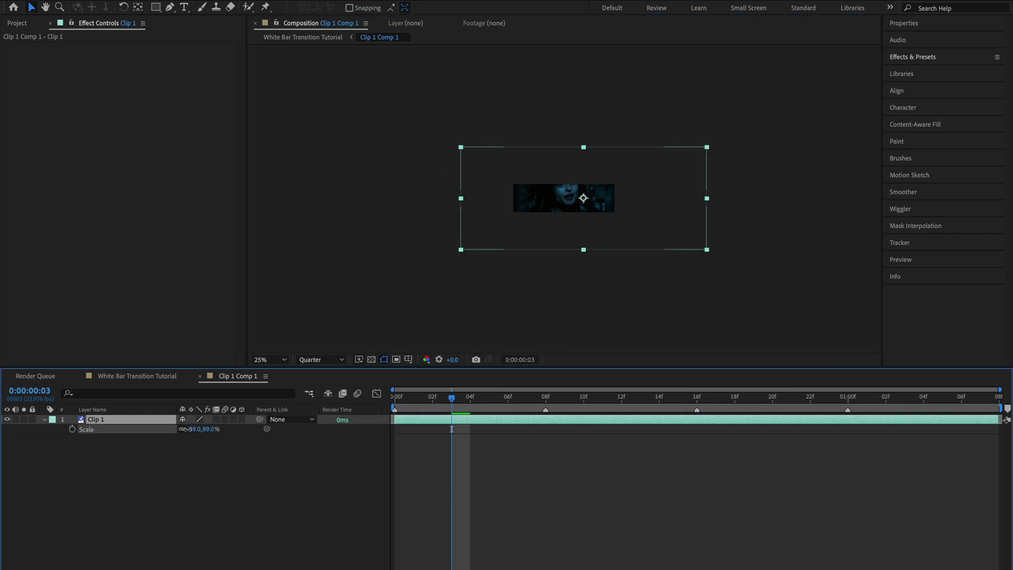
scroll(547, 208, up, 2)
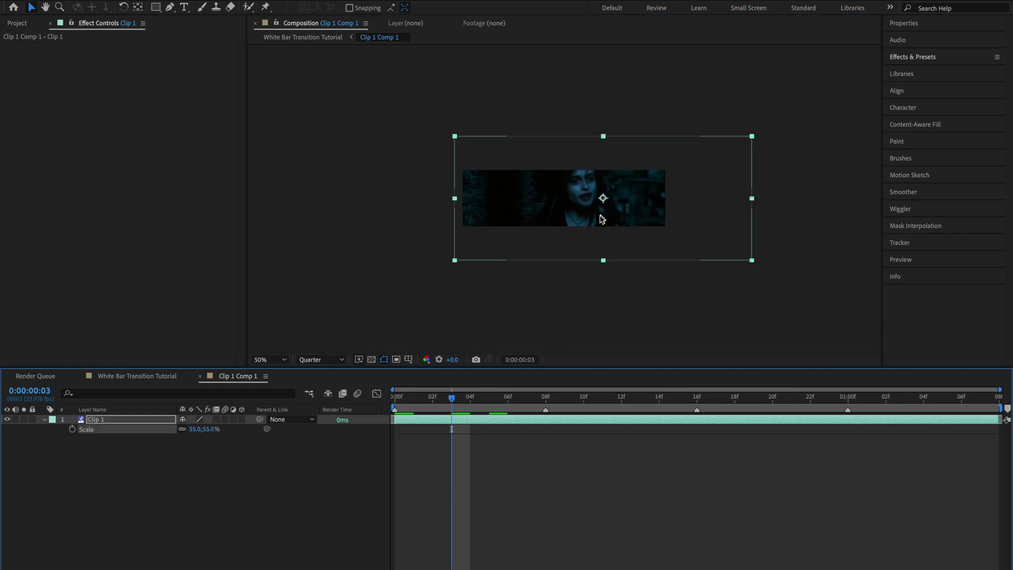
drag(191, 429, 185, 428)
scroll(596, 237, up, 2)
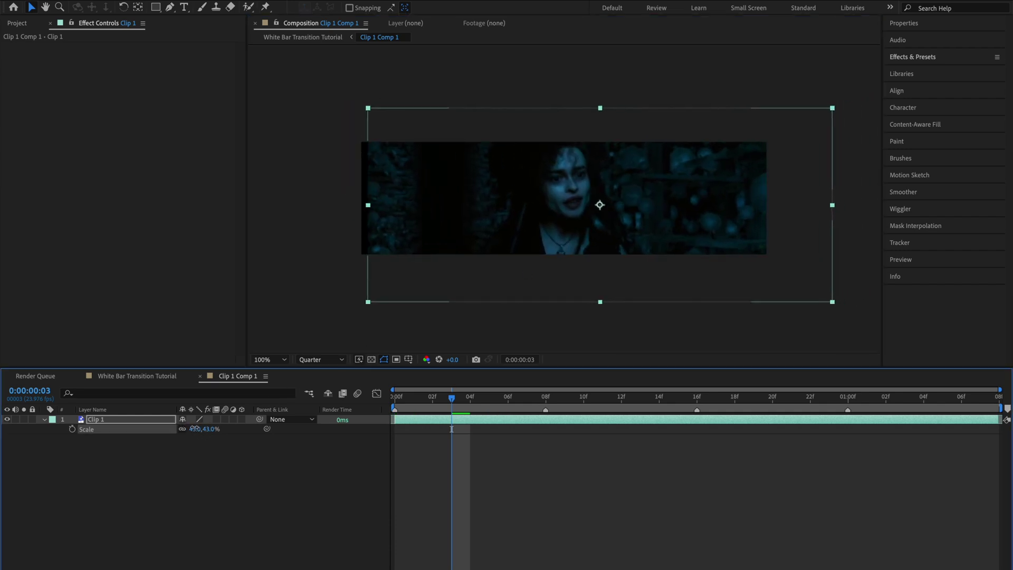
drag(195, 429, 191, 429)
drag(562, 257, 559, 259)
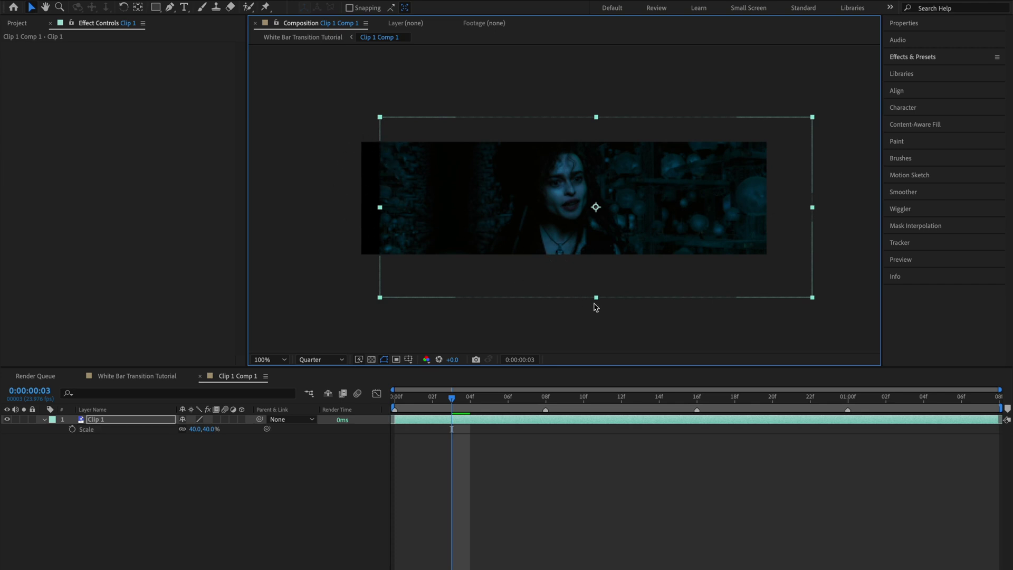
Add Motion Tile to Clip 1 with 400 output size and mirrored edges.
key(ctrl+space)
text(motion tile)
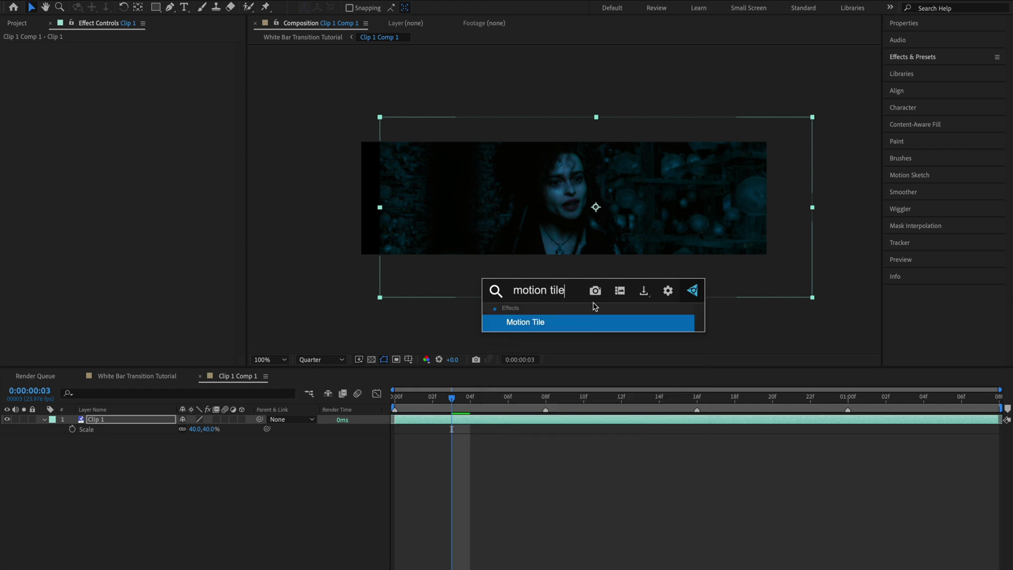
key(Return)
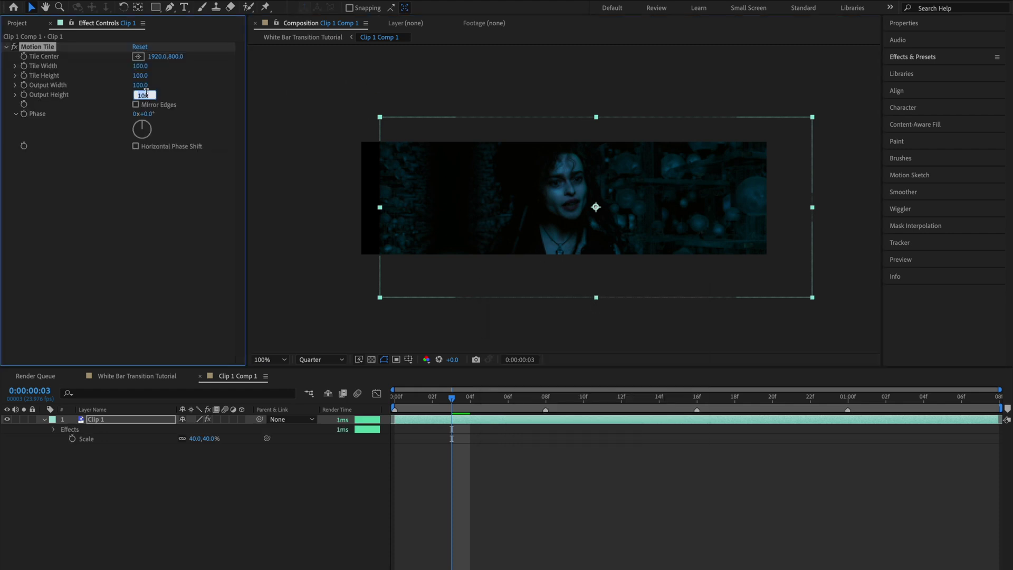
text(400)
key(Return)
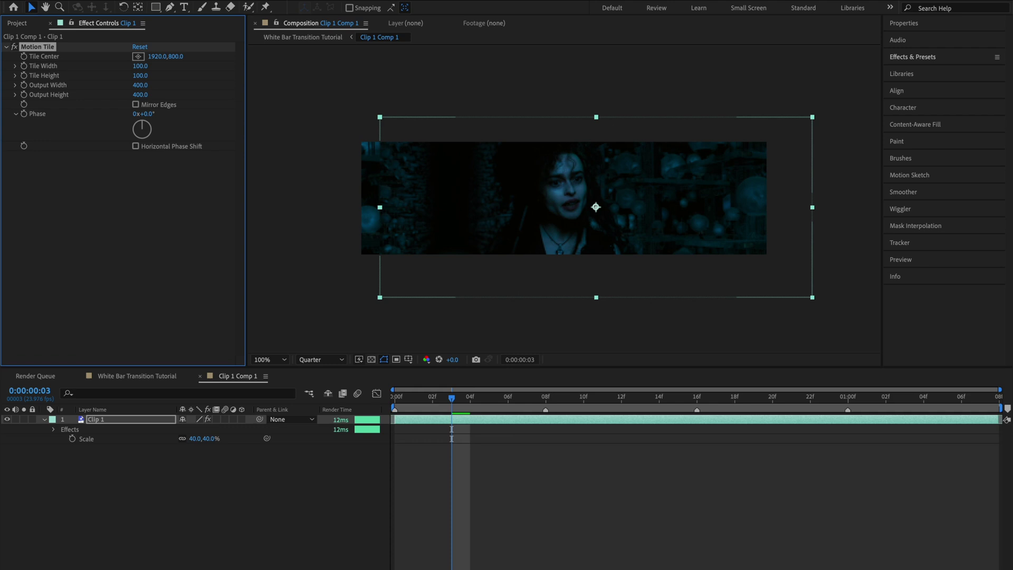
click(136, 105)
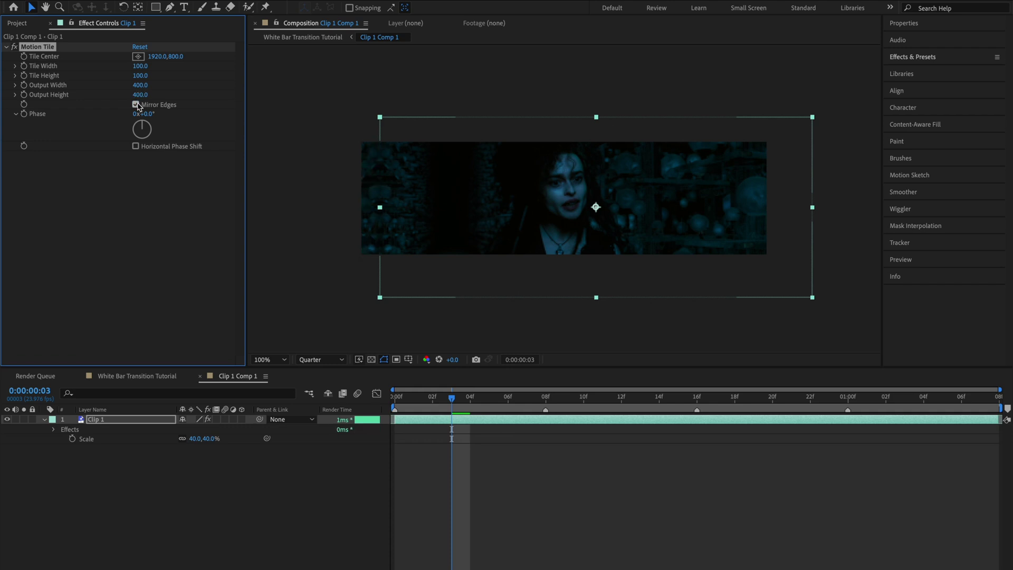
click(137, 375)
Open Clip 2 Comp 1 and crop its height to 270 px.
click(638, 408)
double_click(638, 438)
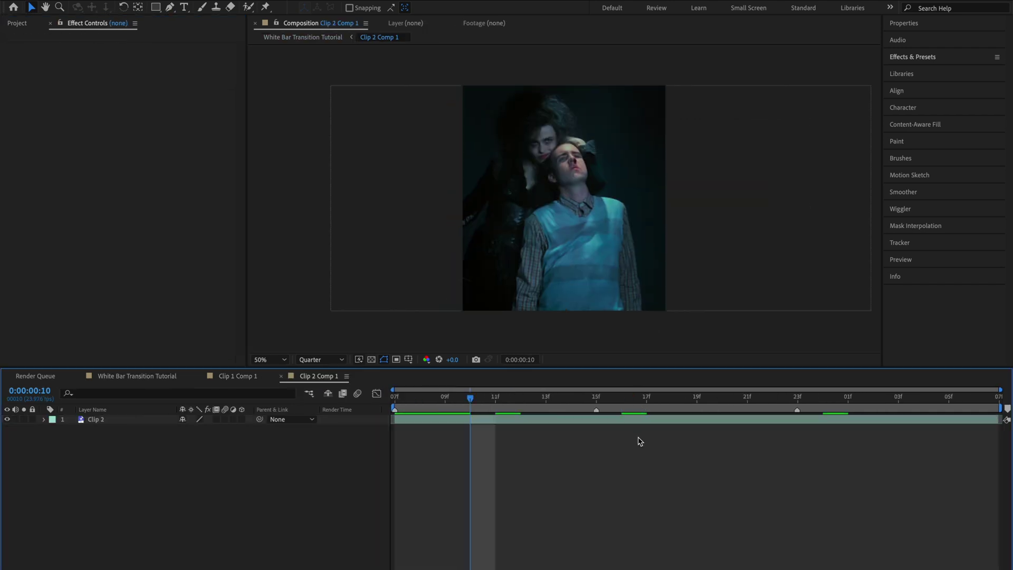
scroll(434, 281, down, 2)
right_click(384, 295)
click(408, 323)
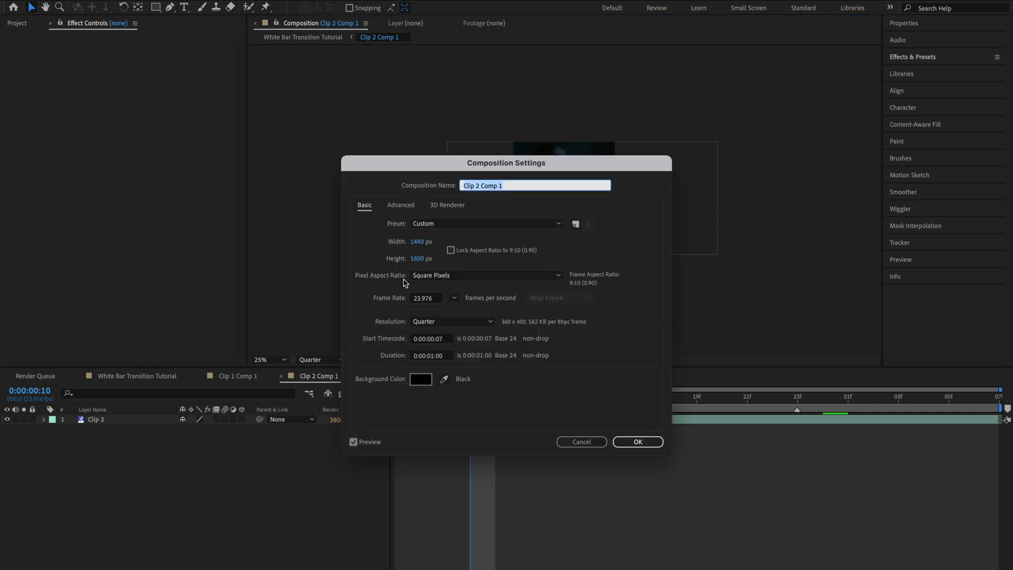
double_click(417, 261)
text(270)
key(Return)
Apply the Motion Tile effect to Clip 2.
key(ctrl+a)
key(s)
key(period)
key(period)
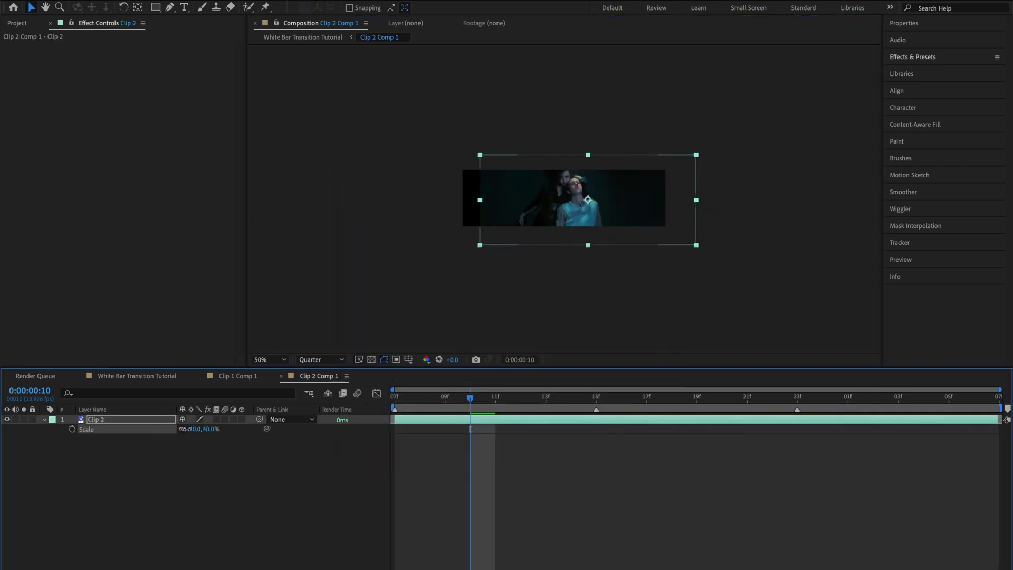
key(period)
key(period)
key(ctrl+space)
text(motion til)
key(Return)
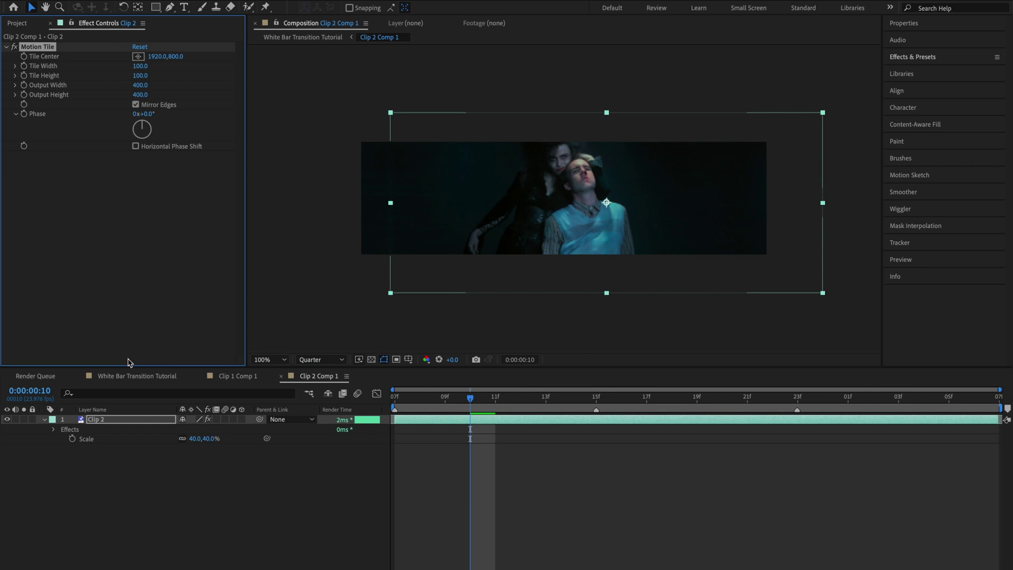
Crop Clip 3's comp to 400 px tall and apply Motion Tile to Clip 3.
key(ctrl+k)
double_click(417, 261)
text(400)
key(Return)
key(s)
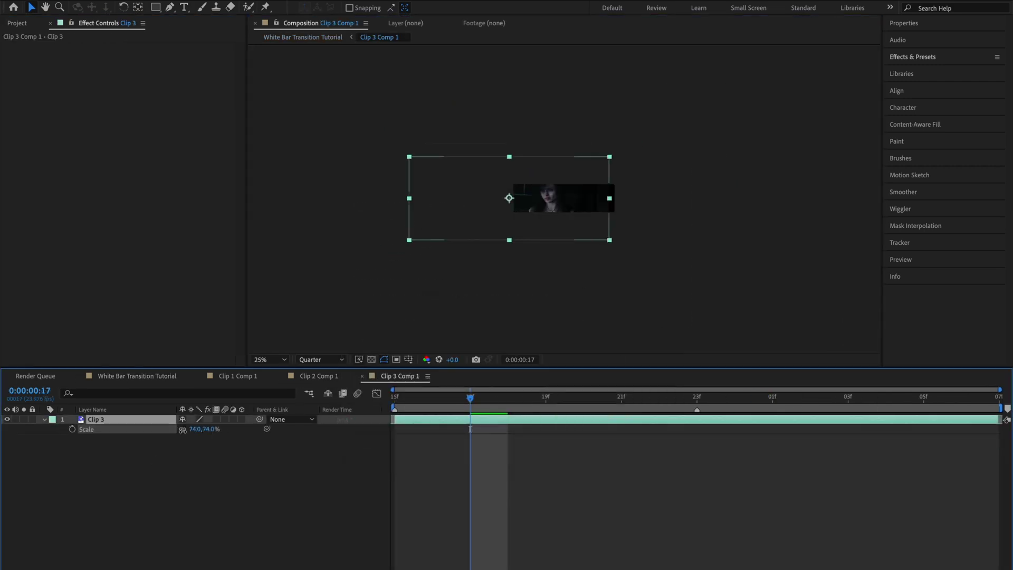
key(period)
key(period)
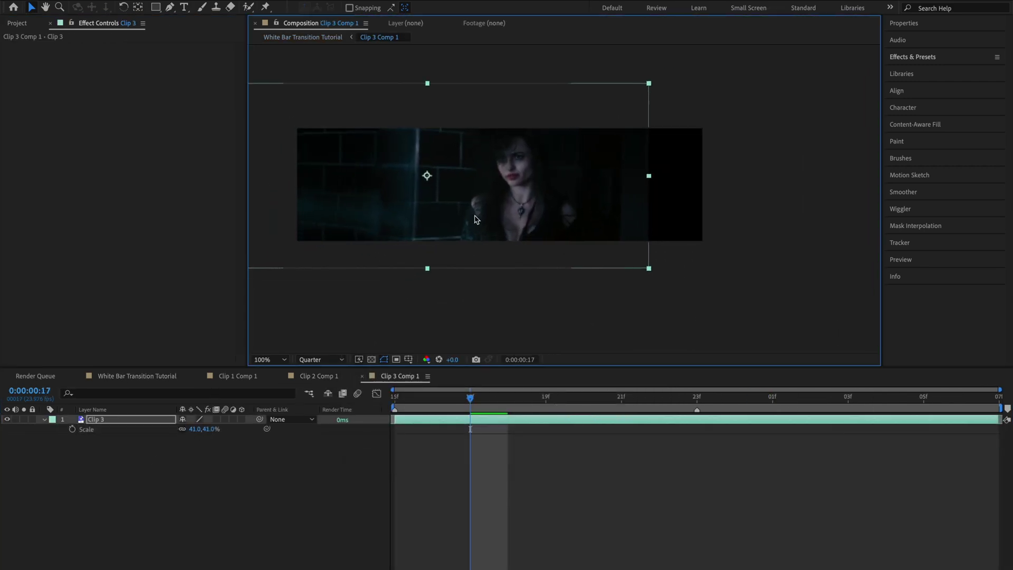
key(ctrl+space)
text(motion til)
key(Return)
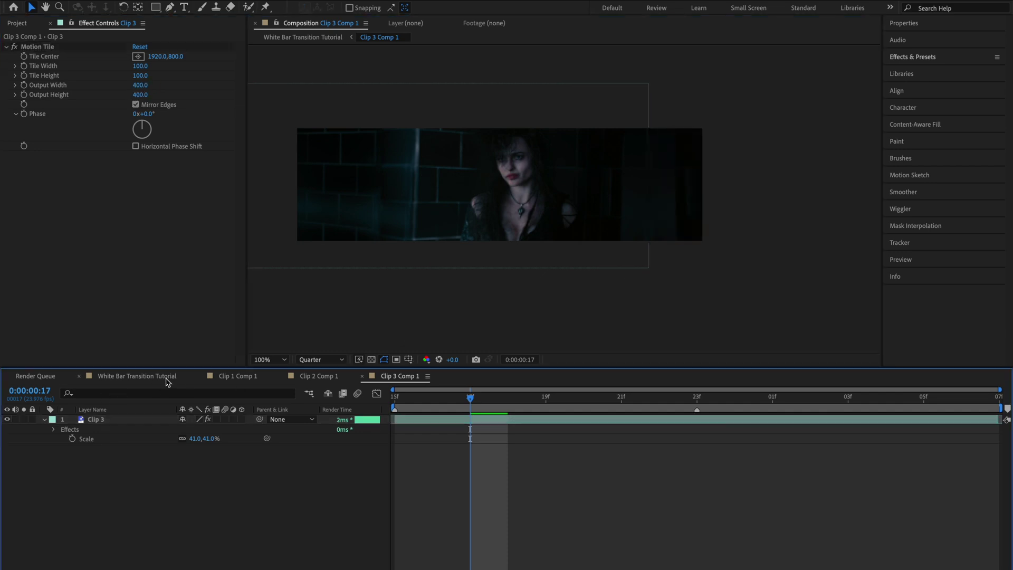
Crop Clip 4's comp to a strip, scale Clip 4 to 36%, and add Motion Tile.
right_click(354, 276)
click(402, 300)
key(Return)
drag(186, 431, 159, 431)
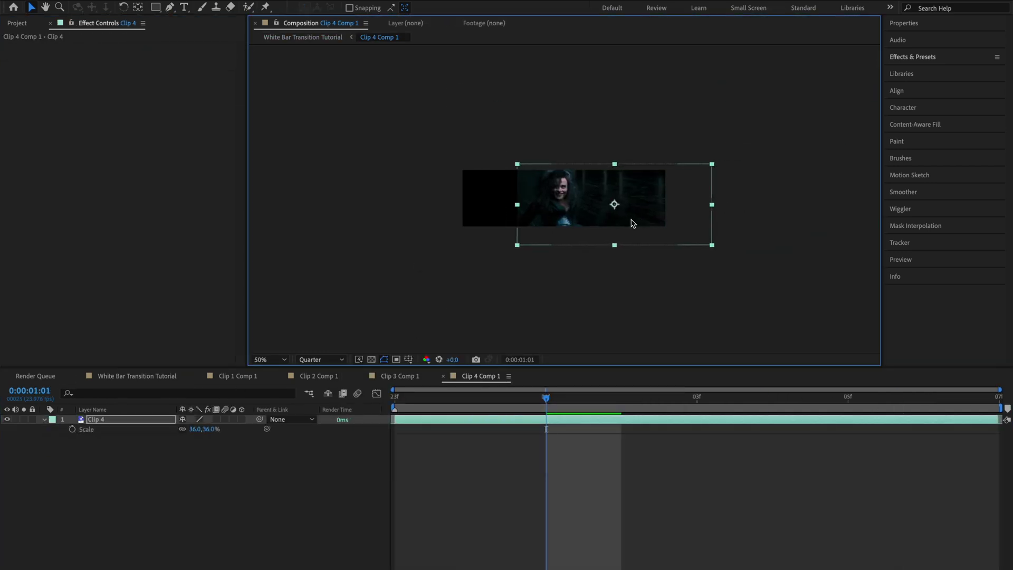
key(period)
key(period)
key(ctrl+space)
text(motion tile)
key(Return)
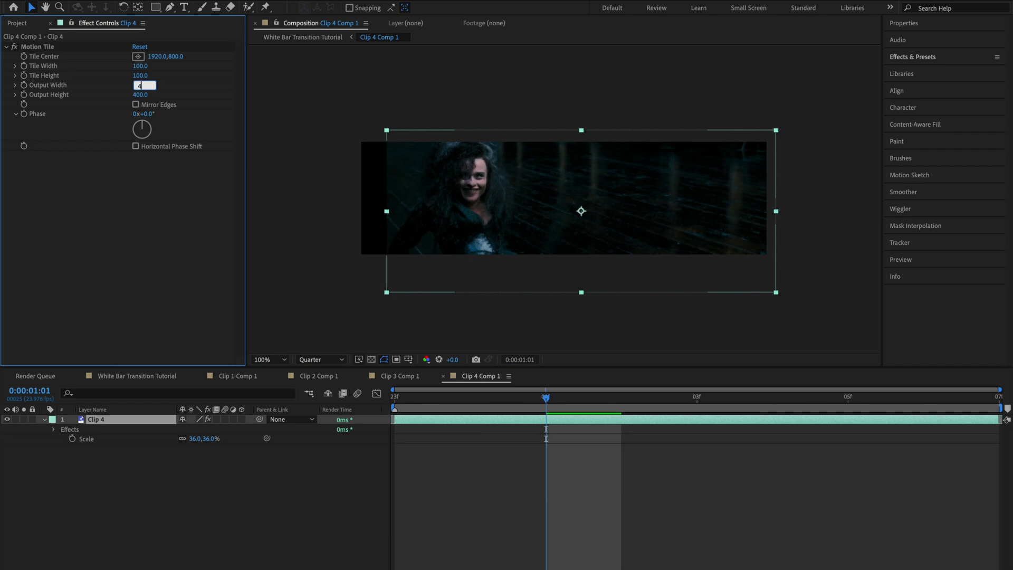
click(112, 376)
Apply Twixtor Pro to the Clip 1 Comp 1 layer.
click(558, 450)
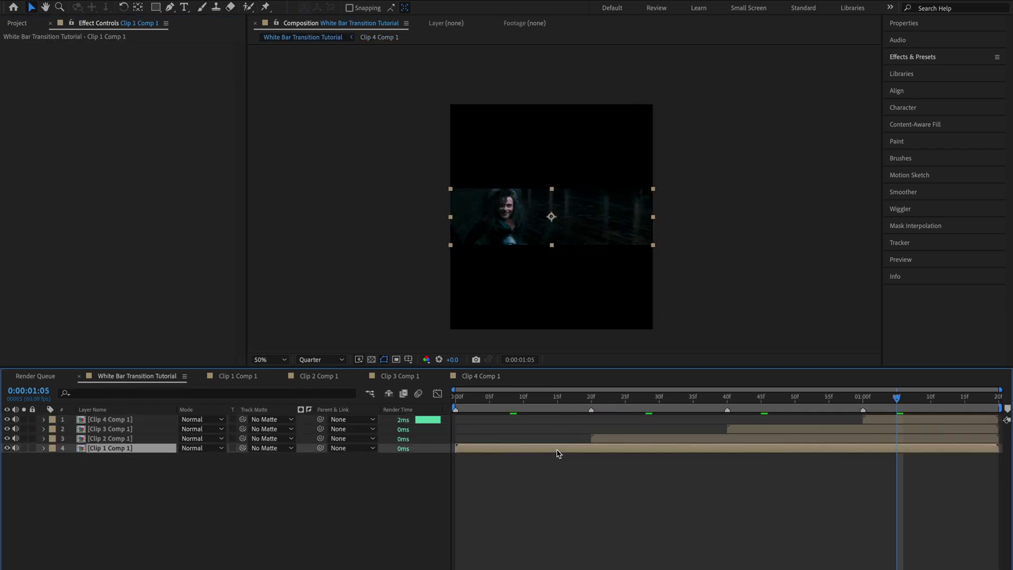
key(ctrl+space)
text(twix)
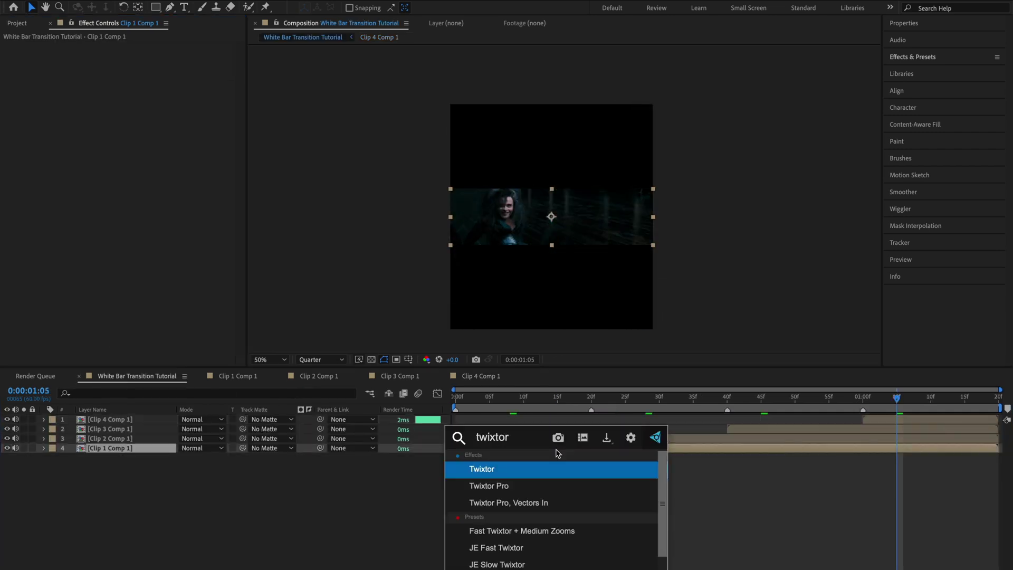
key(Down)
key(Return)
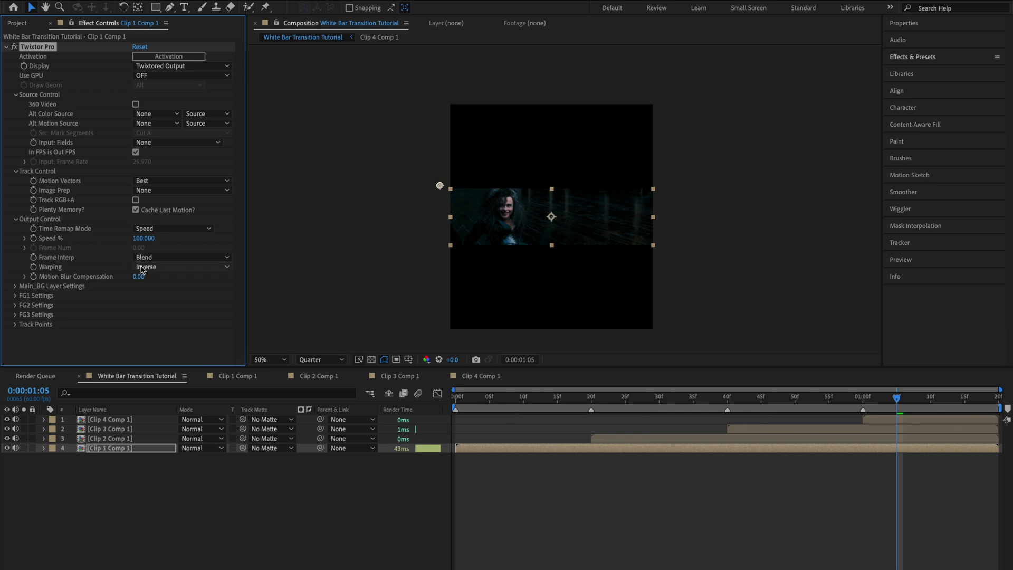
Set Twixtor to Inverse w/ Smart Blend, Motion Weighted Blend, Contrast/Edge Enhance, separate input fps.
click(142, 268)
click(159, 289)
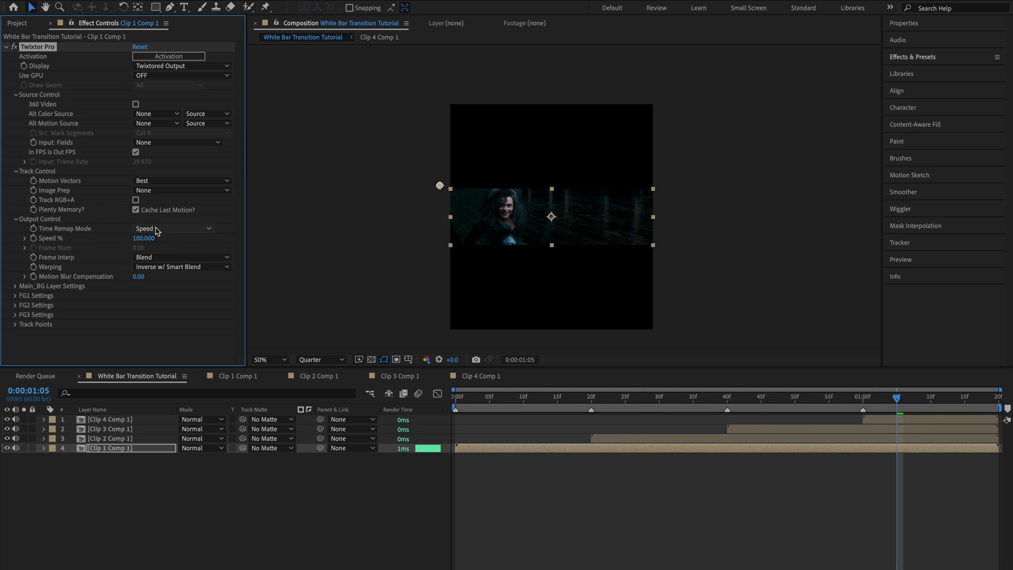
click(151, 259)
click(179, 294)
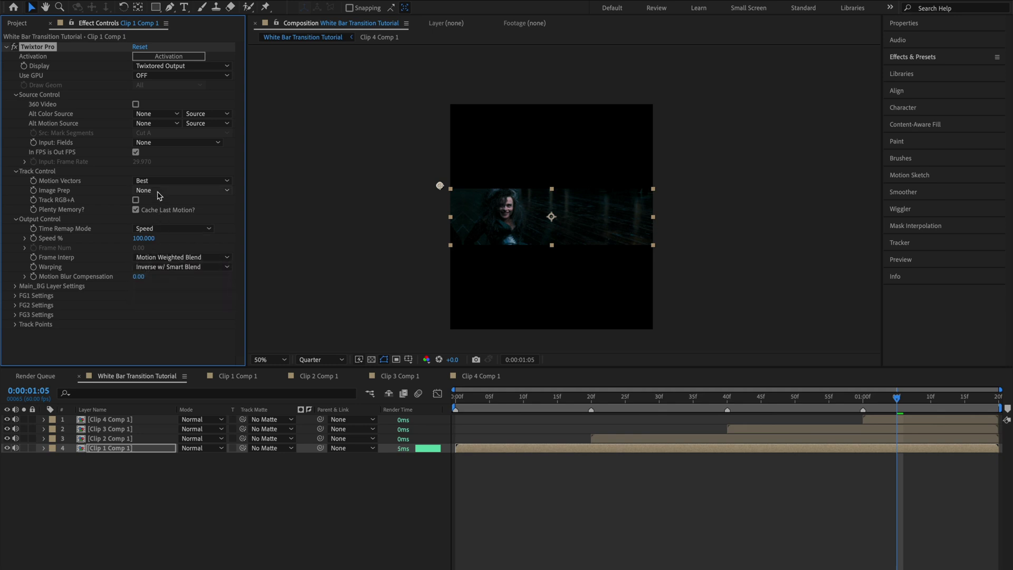
click(164, 191)
click(169, 209)
click(136, 152)
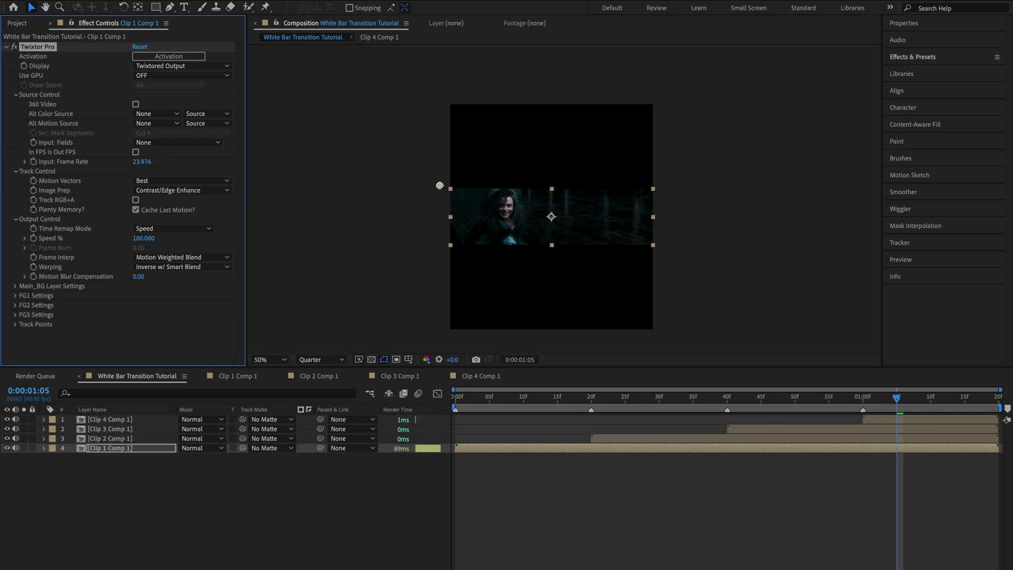
click(649, 439)
click(766, 430)
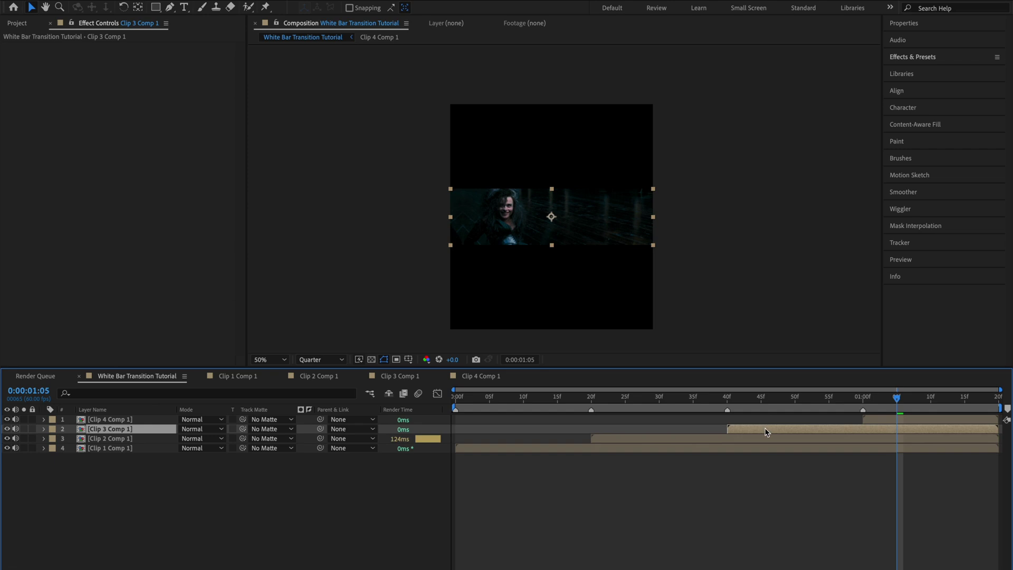
Select the remaining clip comps, then align Clip 1 Comp 1's strip to the frame's top.
click(879, 421)
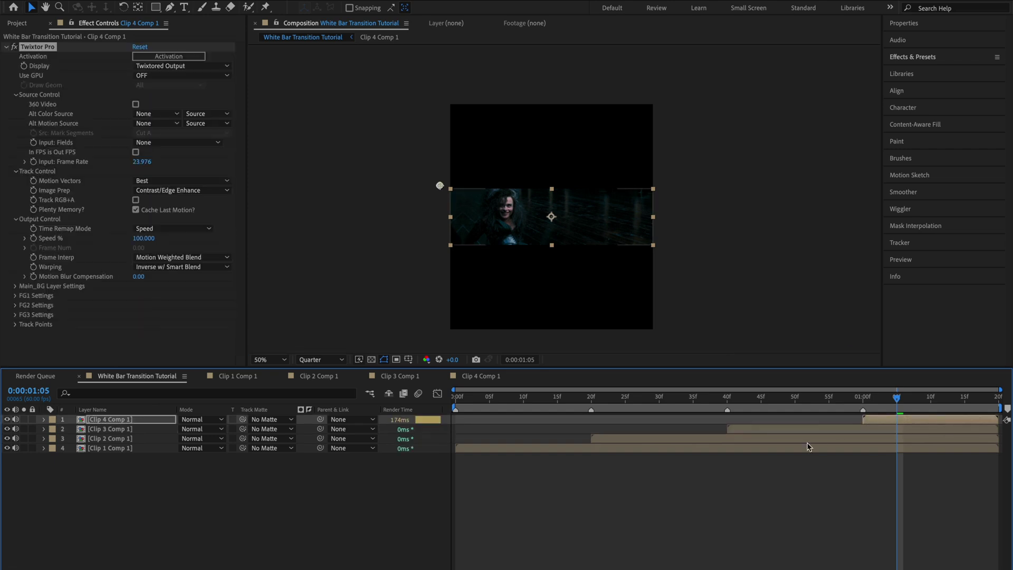
click(467, 449)
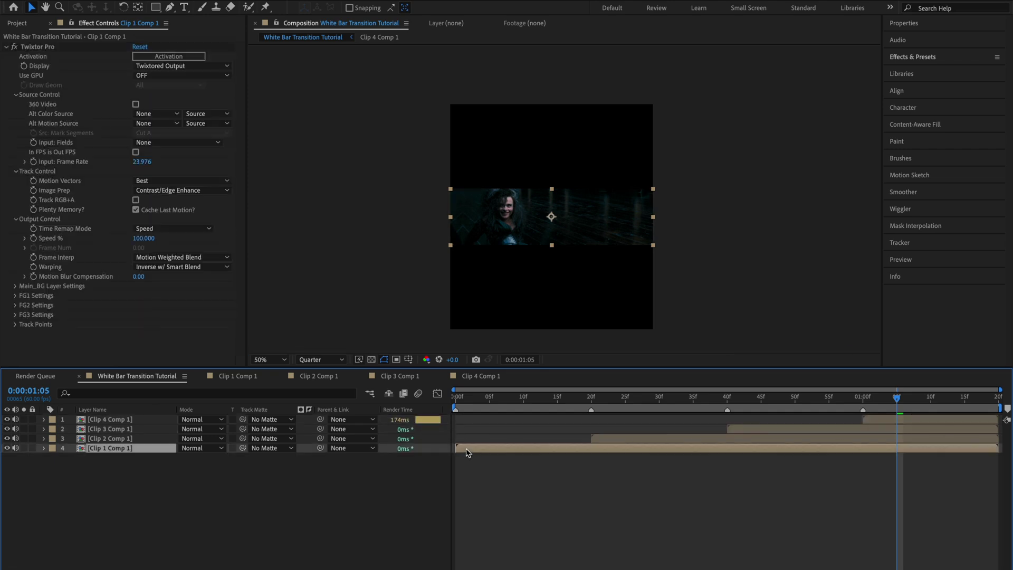
click(897, 90)
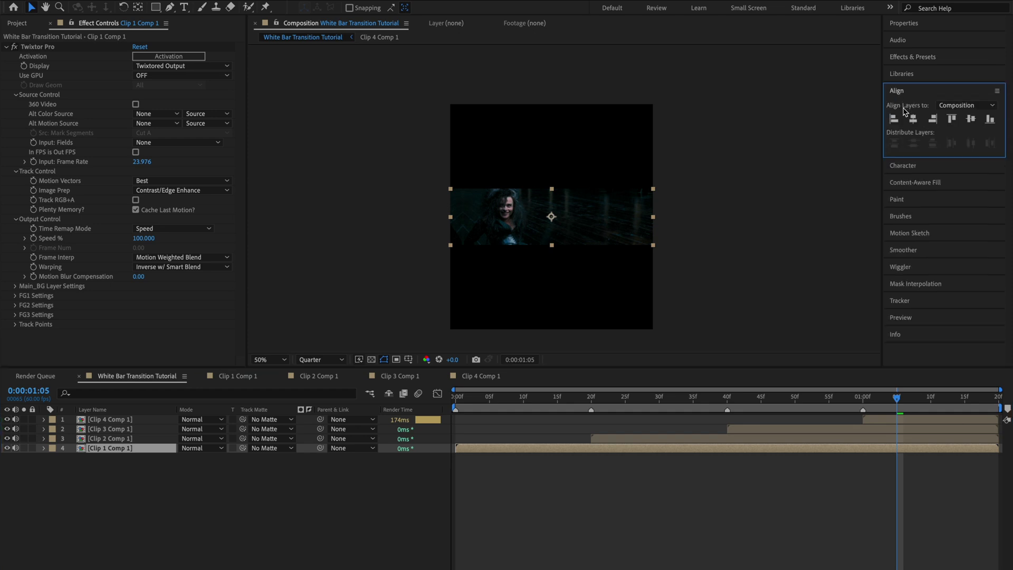
click(953, 120)
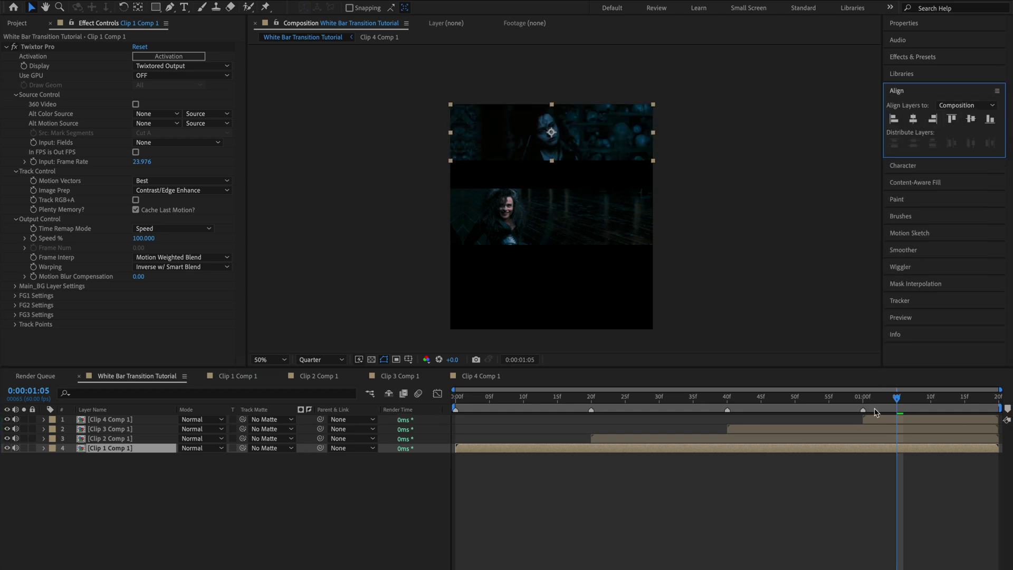
Set Position Y of Clip 2, 3 and 4 Comp 1 to 600, 1000 and 1400.
click(763, 440)
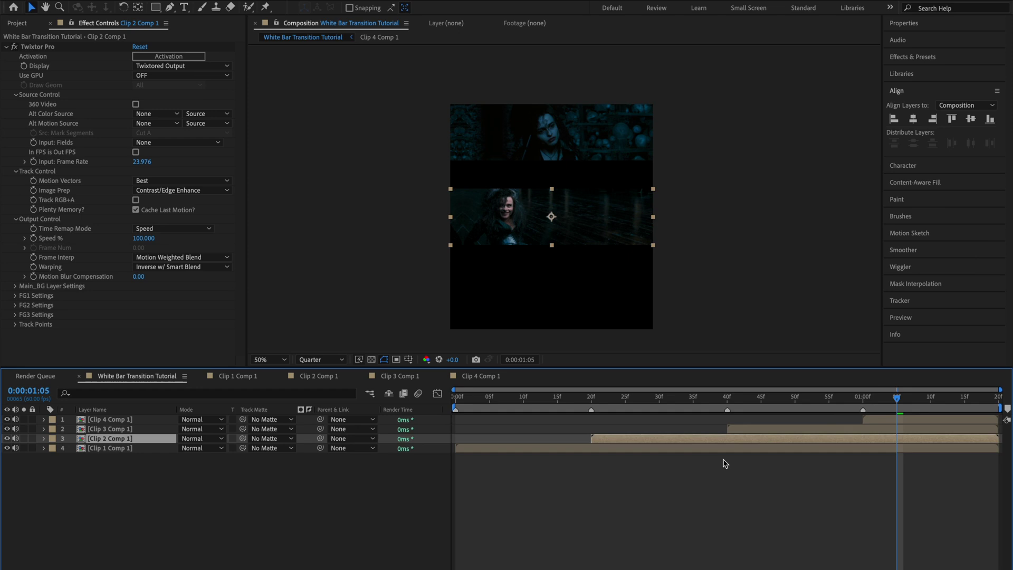
click(725, 464)
key(p)
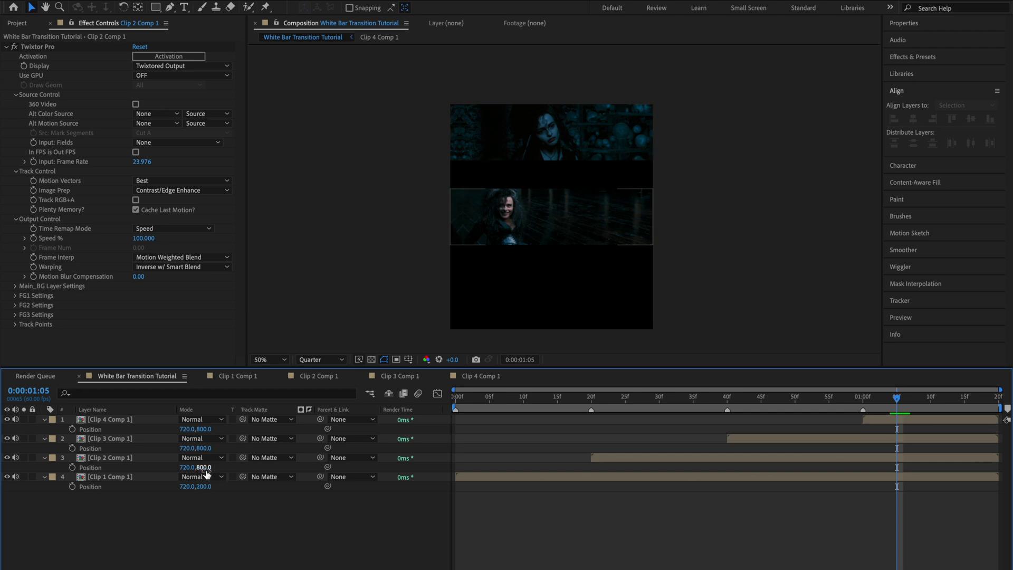
text(600)
key(Return)
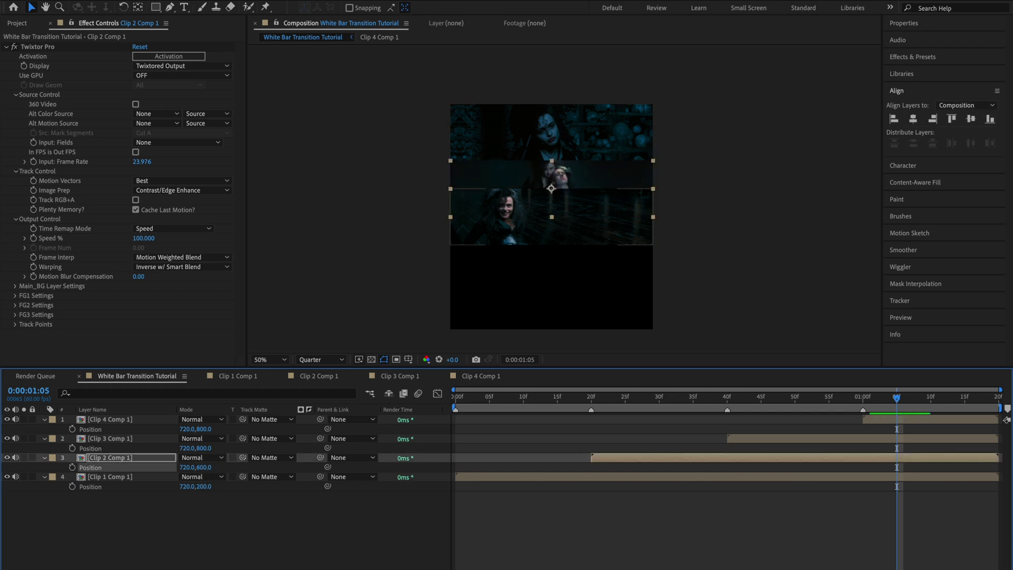
click(200, 448)
text(0)
key(Return)
text(1400)
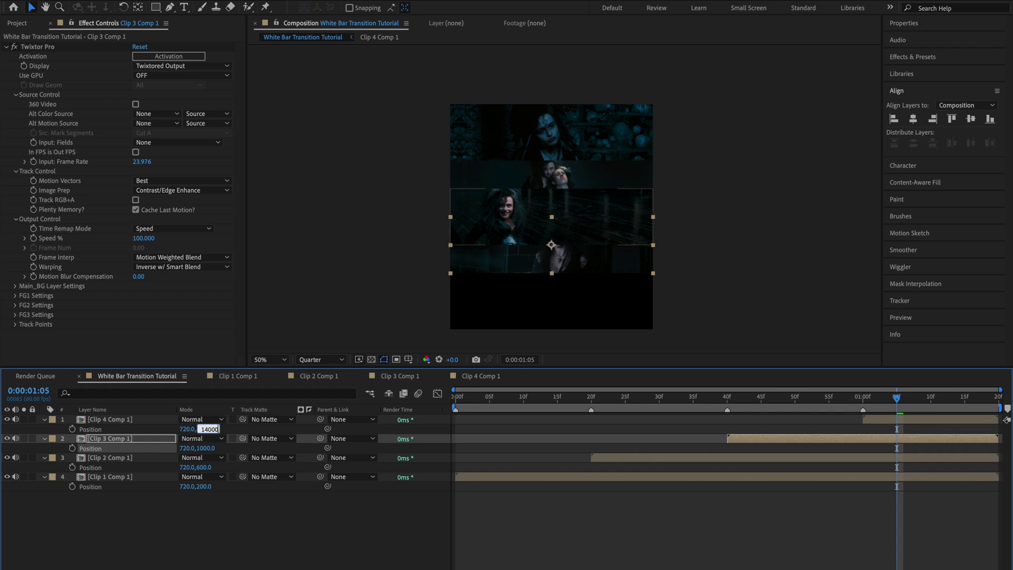
key(Return)
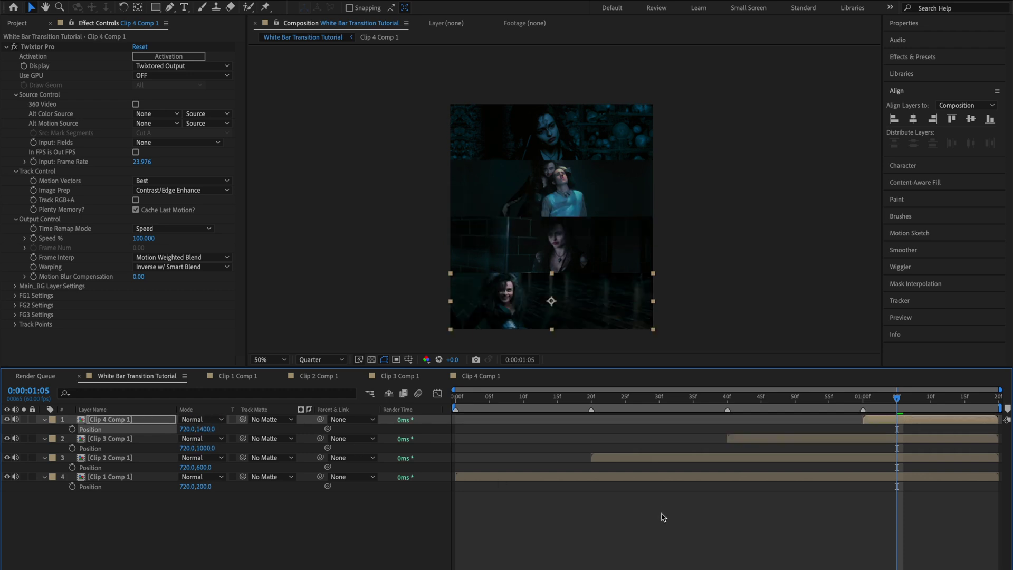
click(664, 517)
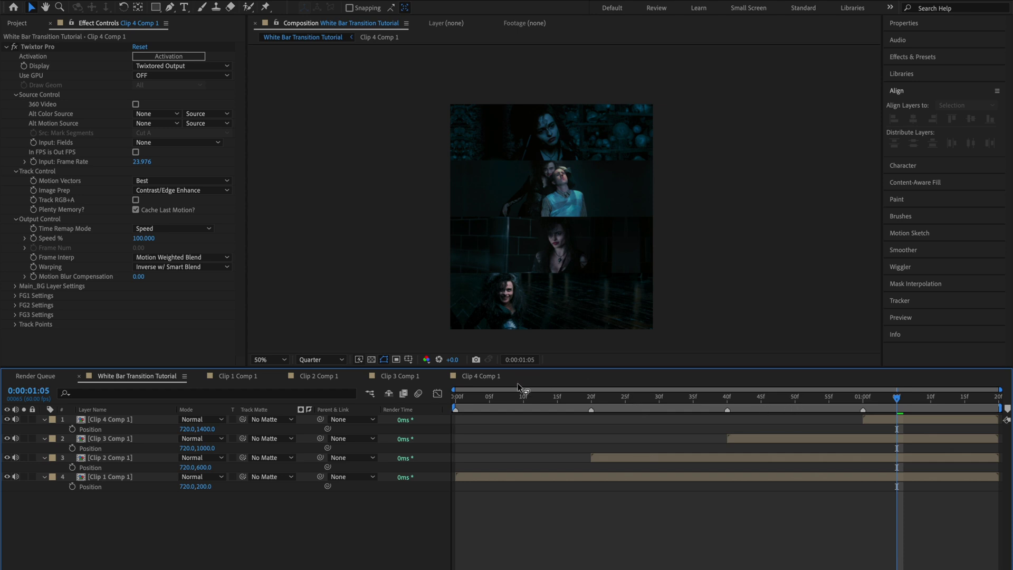
key(Home)
Add a new empty shape layer via Layer > New.
click(201, 0)
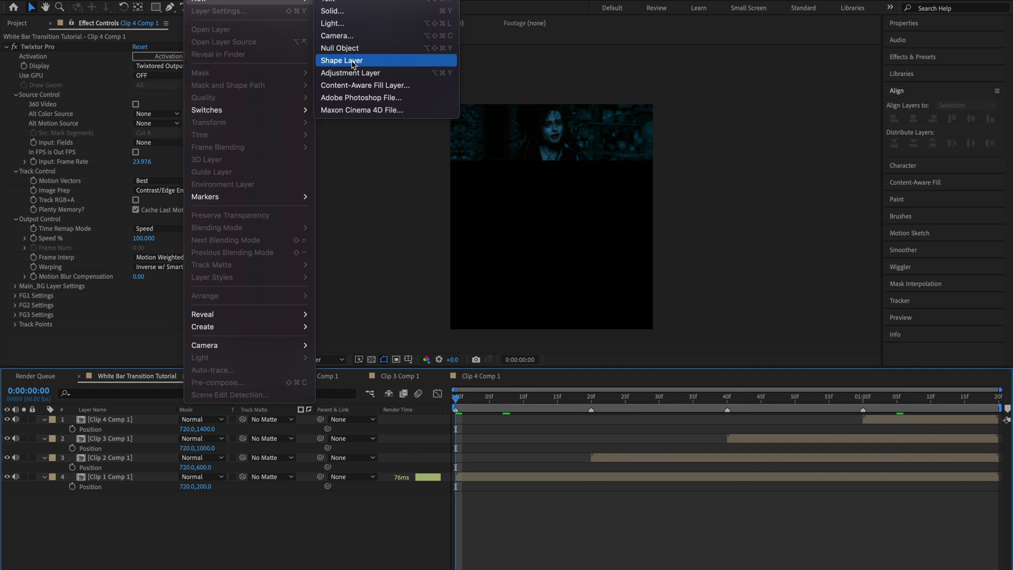
click(351, 60)
key(q)
Split the shape layer at 20f and 40f into consecutive layers.
click(592, 400)
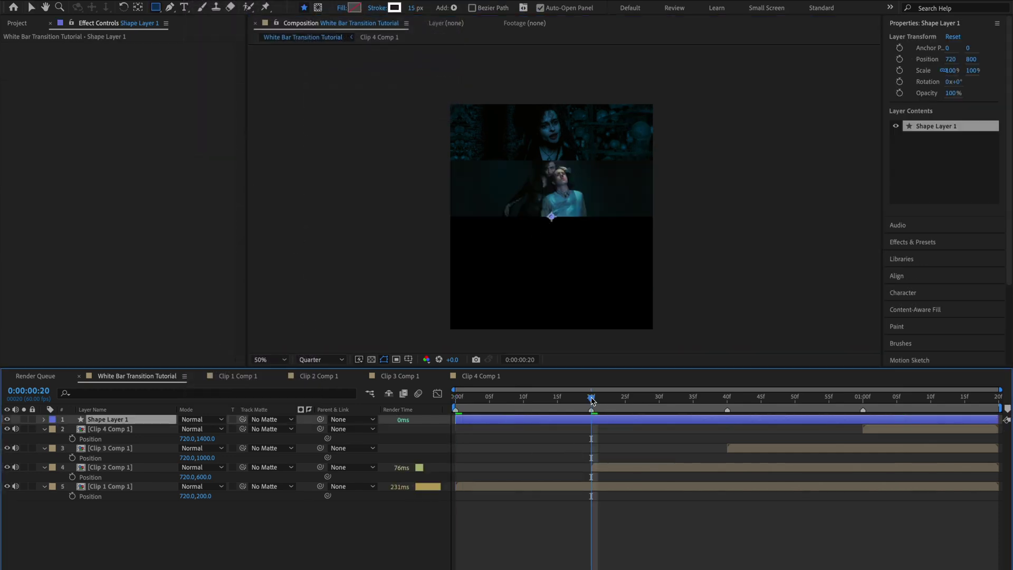
key(ctrl+shift+d)
drag(592, 400, 864, 400)
key(ctrl+shift+d)
key(ctrl+shift+d)
click(557, 454)
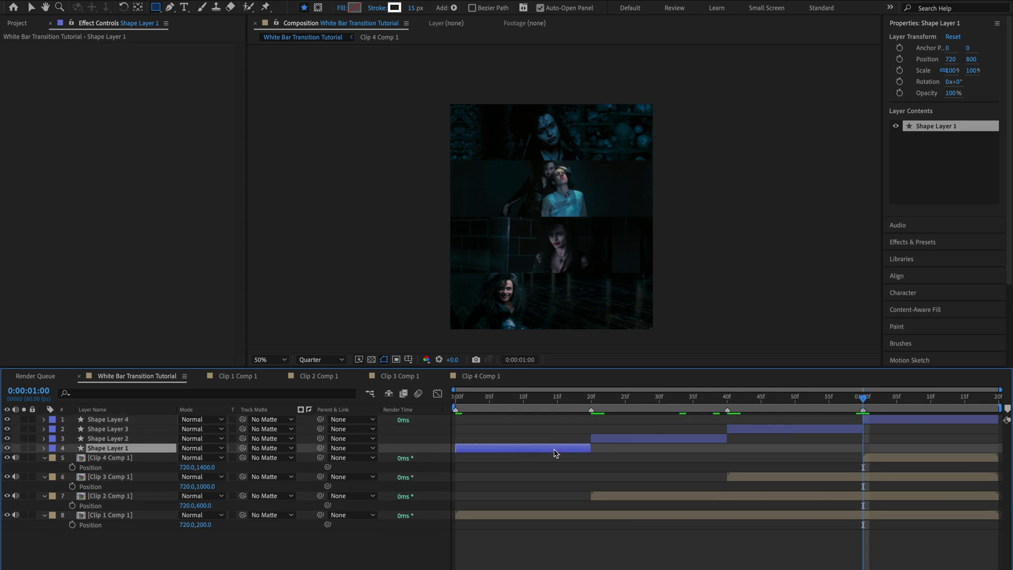
key(Home)
scroll(531, 226, up, 2)
scroll(507, 185, up, 1)
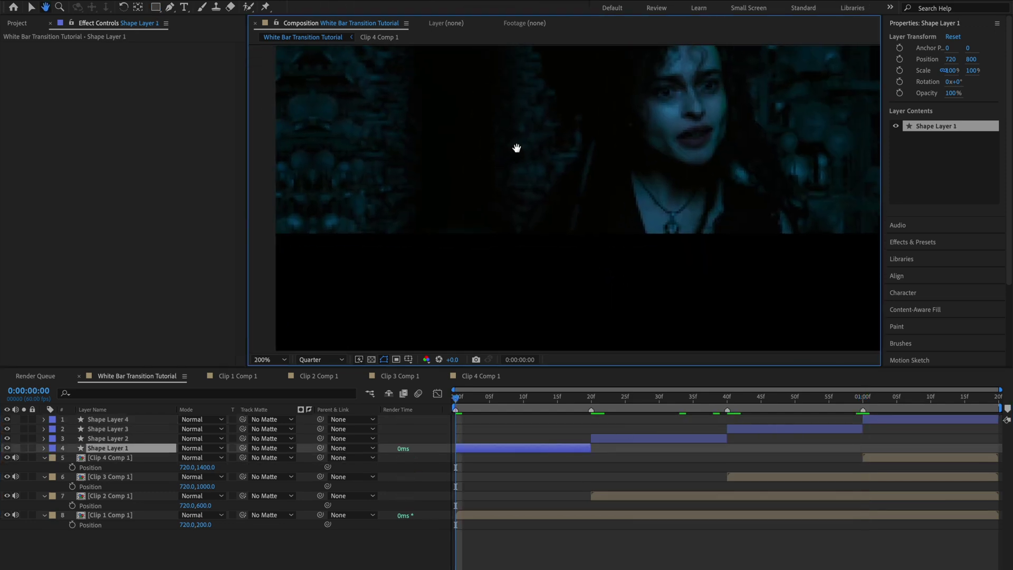
scroll(533, 126, up, 1)
Draw a white divider line along the top strip's lower edge.
click(171, 7)
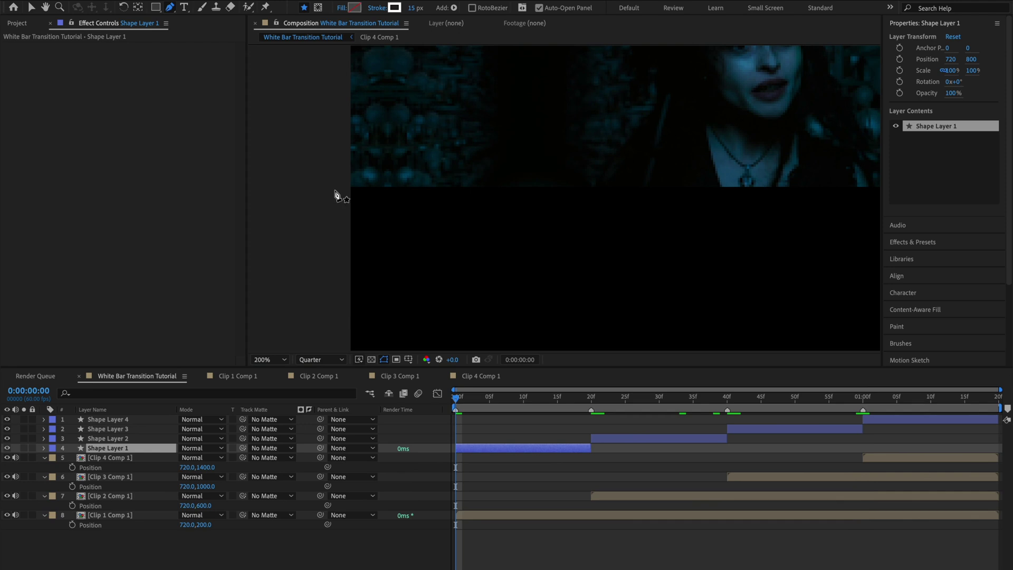
scroll(336, 195, up, 2)
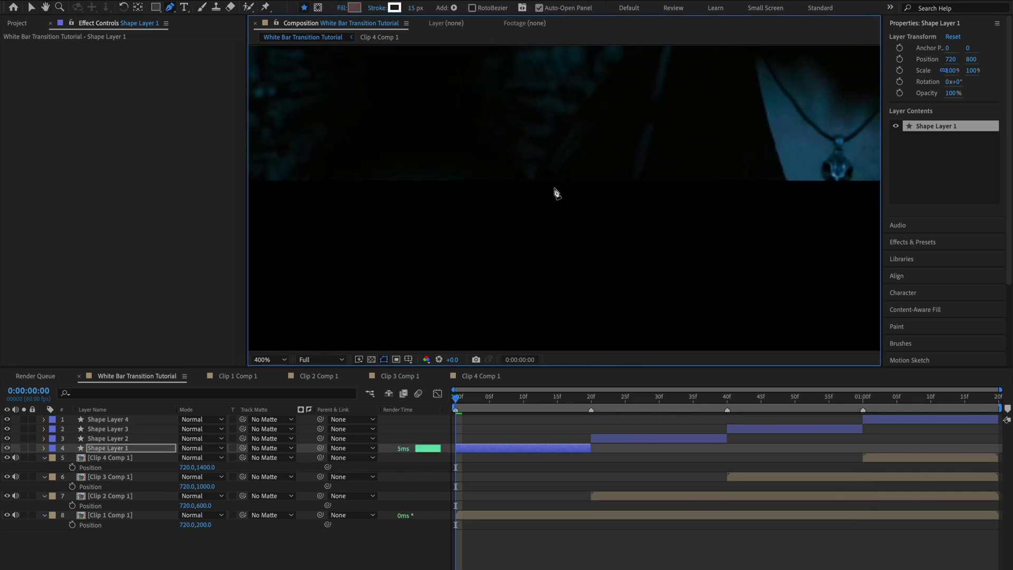
scroll(549, 194, right, 5)
scroll(514, 191, right, 5)
scroll(517, 200, right, 5)
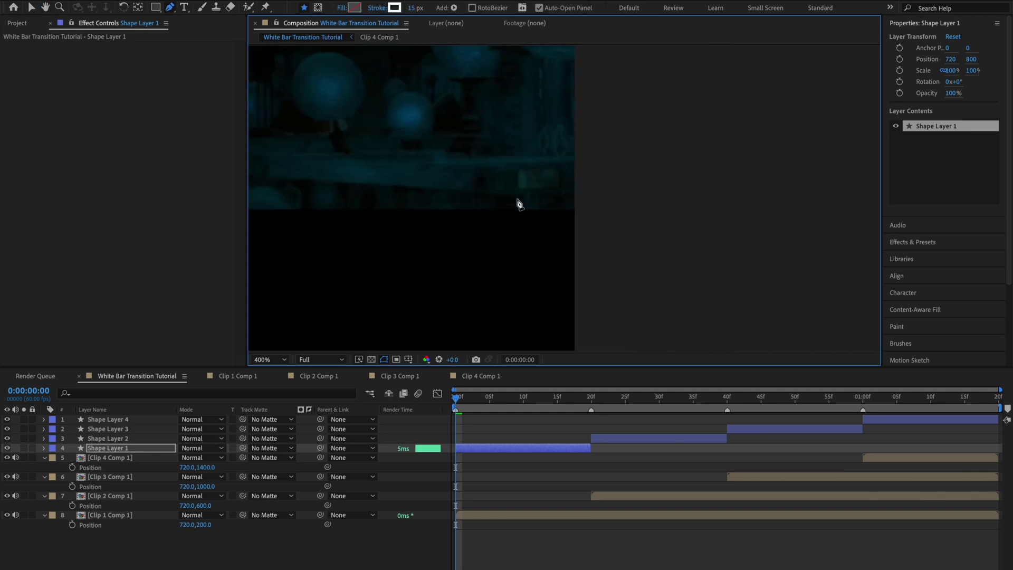
click(582, 211)
scroll(644, 219, down, 1)
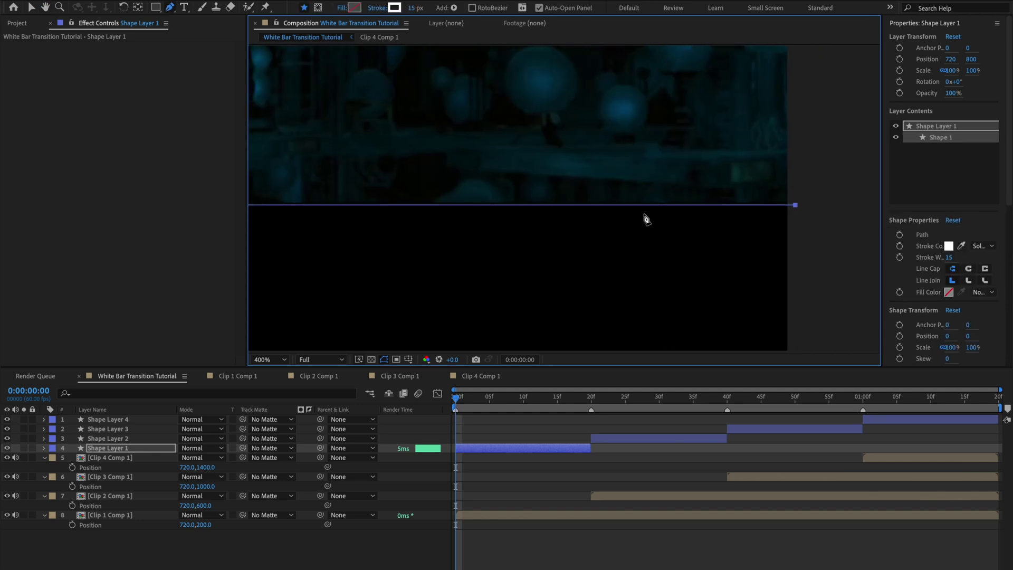
scroll(631, 226, down, 1)
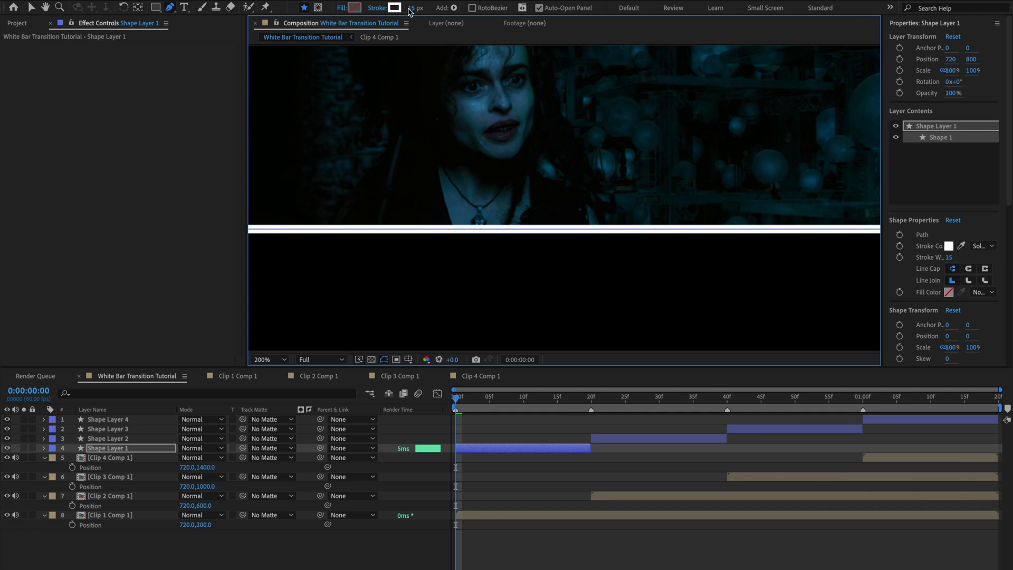
scroll(439, 111, down, 1)
scroll(482, 194, down, 1)
Extend the shape layers' out-points to the composition's end and preview playback.
click(612, 439)
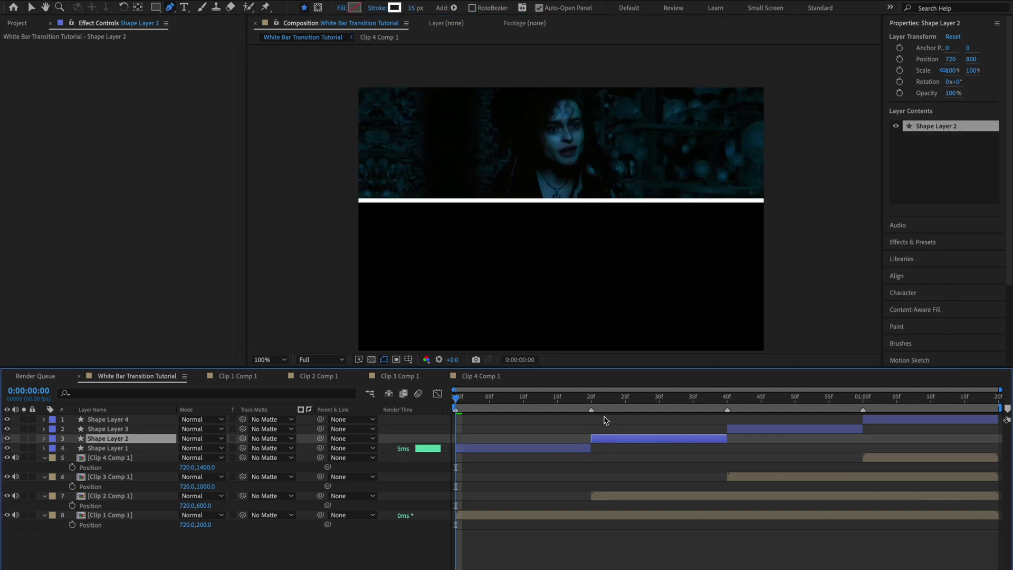
drag(604, 397, 591, 397)
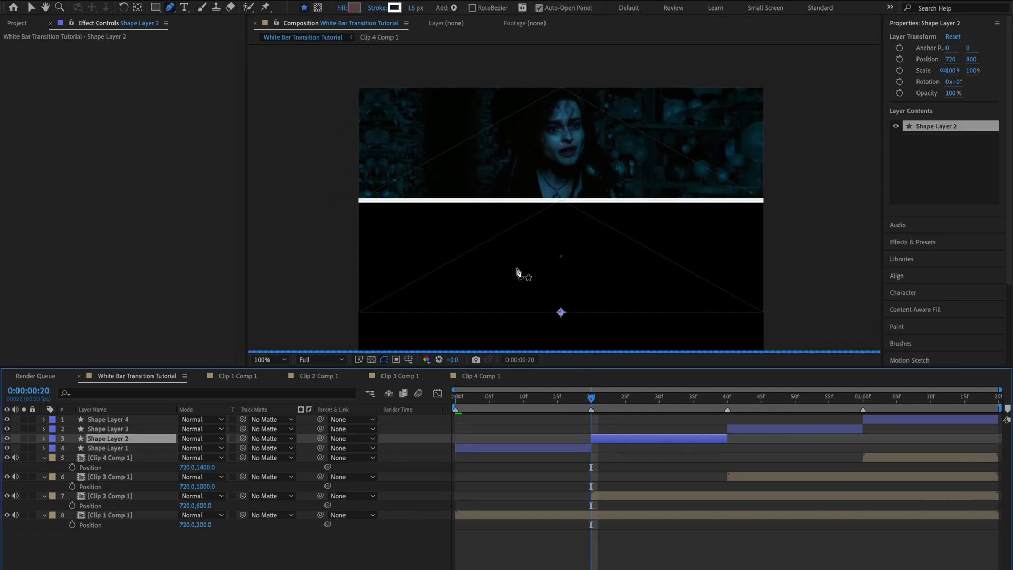
scroll(416, 232, up, 1)
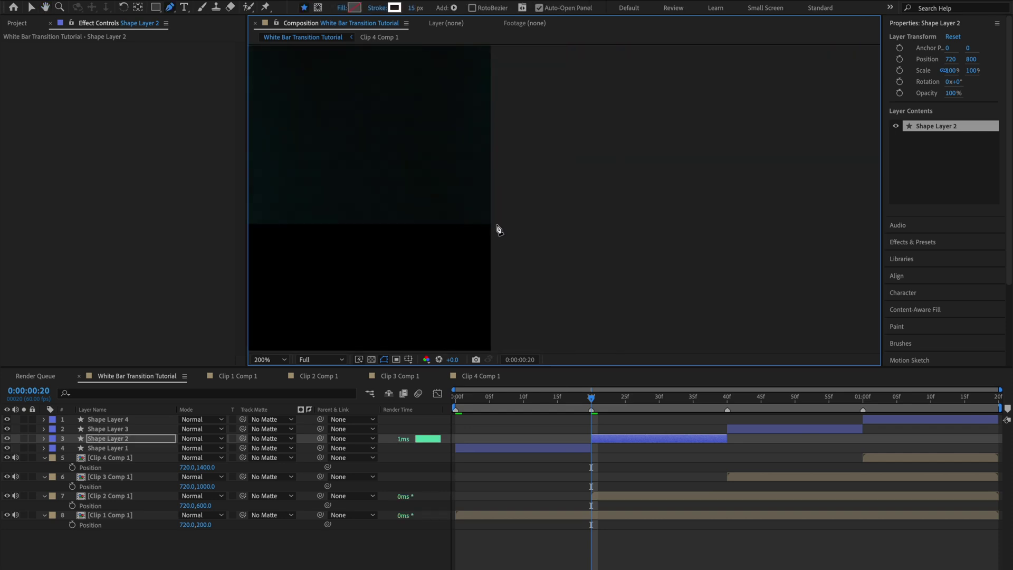
key(ctrl+Up)
key(i)
drag(380, 226, 530, 224)
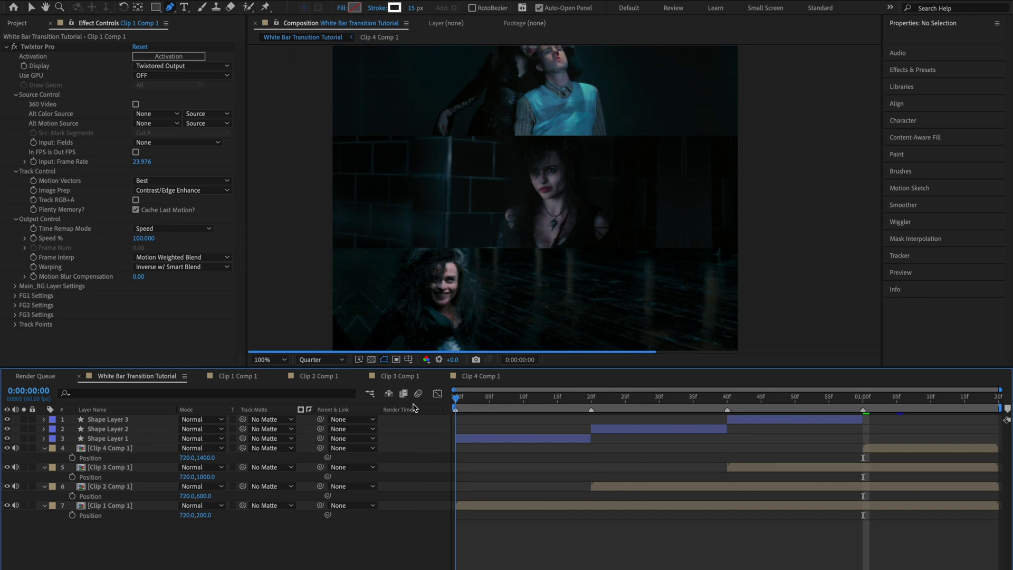
drag(591, 439, 954, 441)
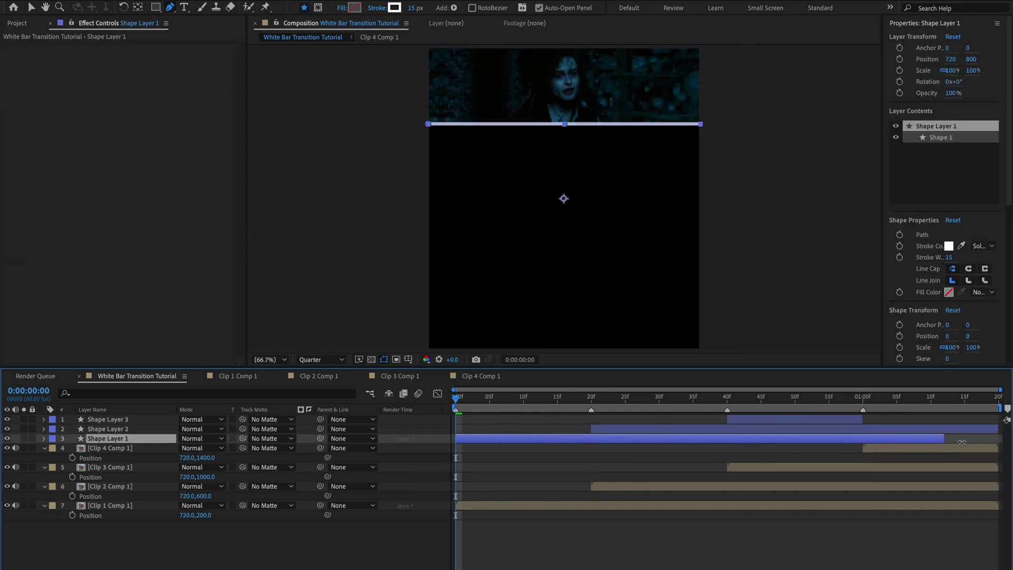
drag(863, 418, 996, 421)
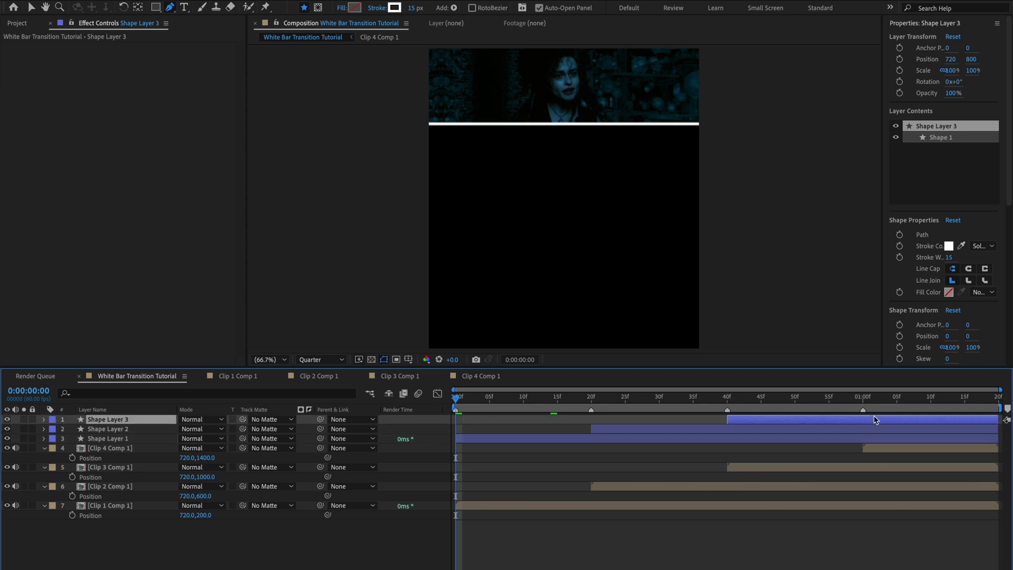
key(space)
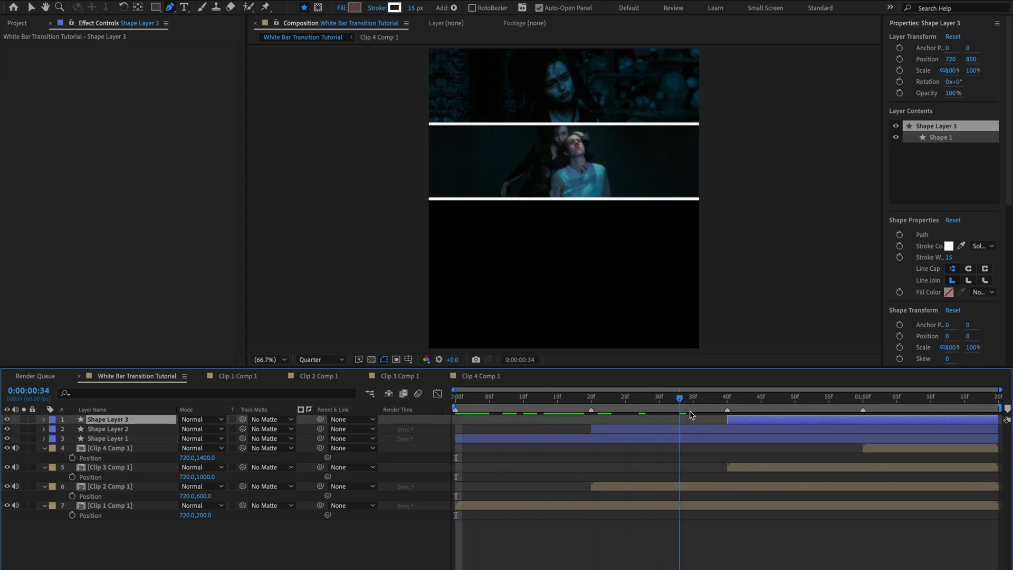
key(space)
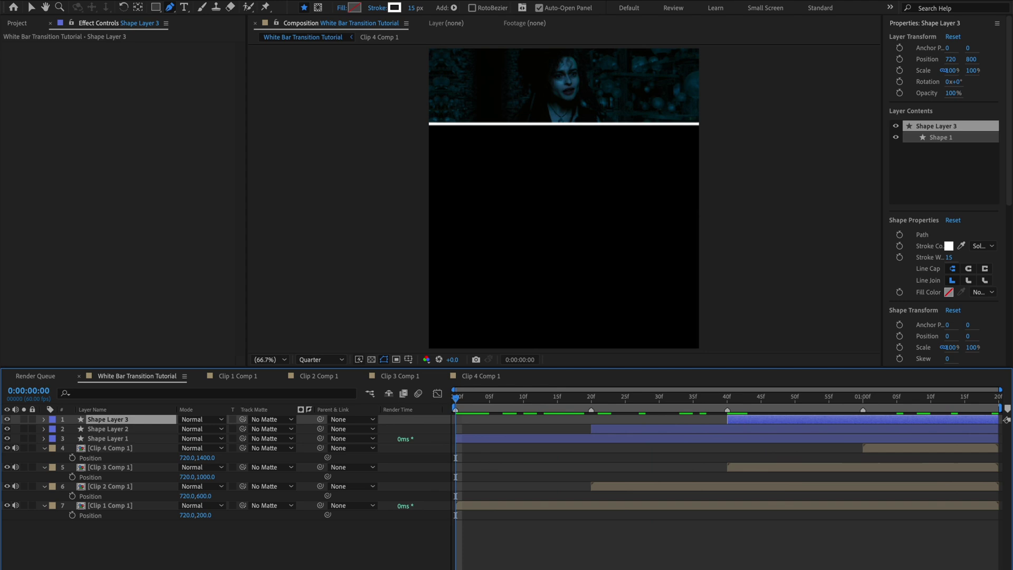
Create a white 1440×400 solid layer and split it at the 20f mark.
right_click(182, 419)
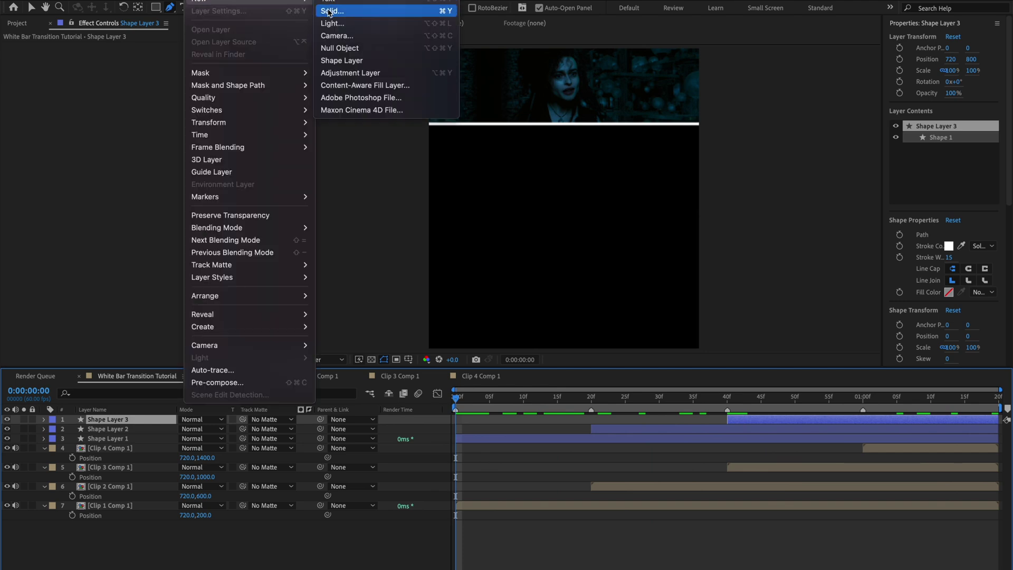
click(519, 132)
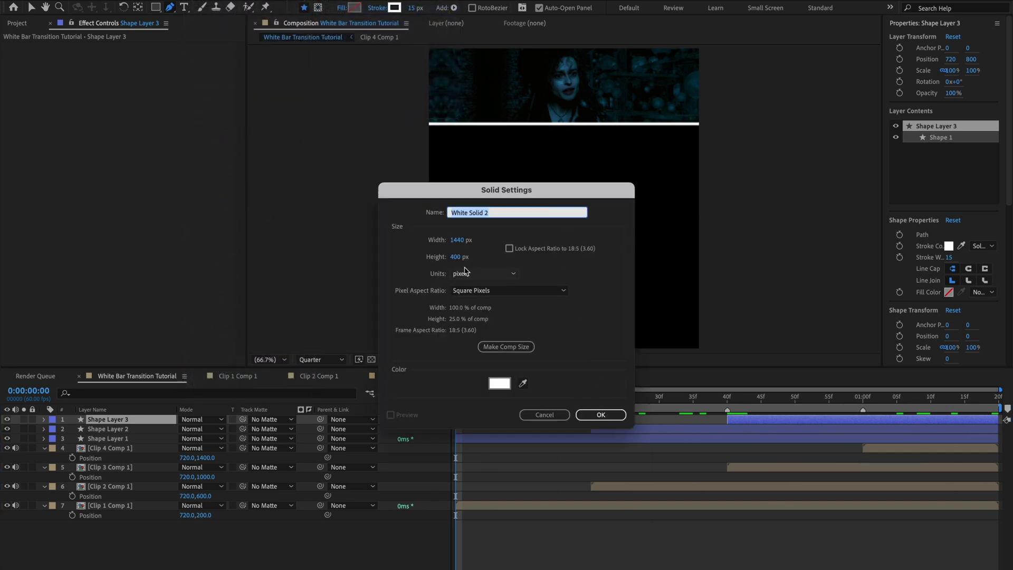
click(602, 415)
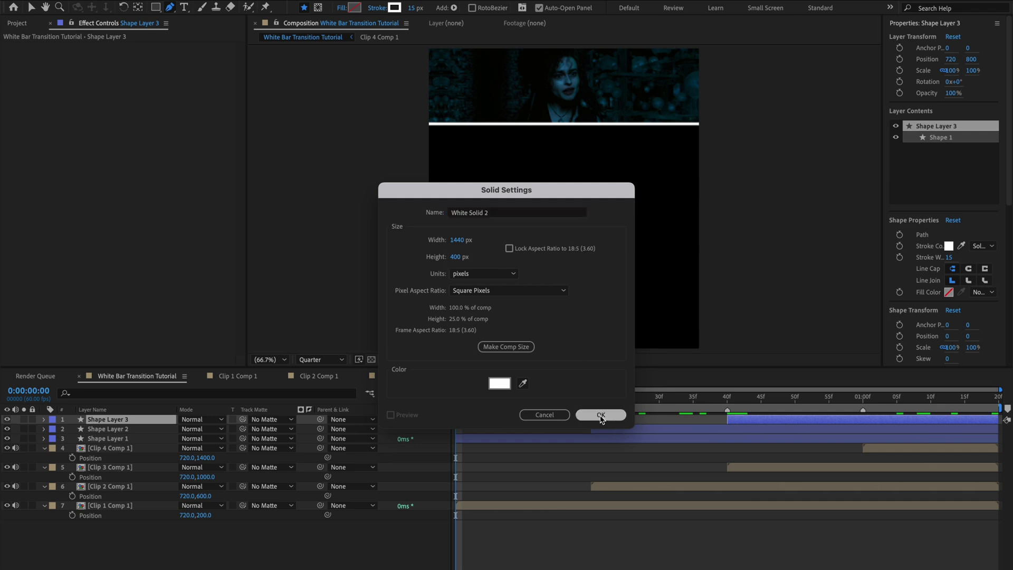
click(591, 399)
key(ctrl+shift+d)
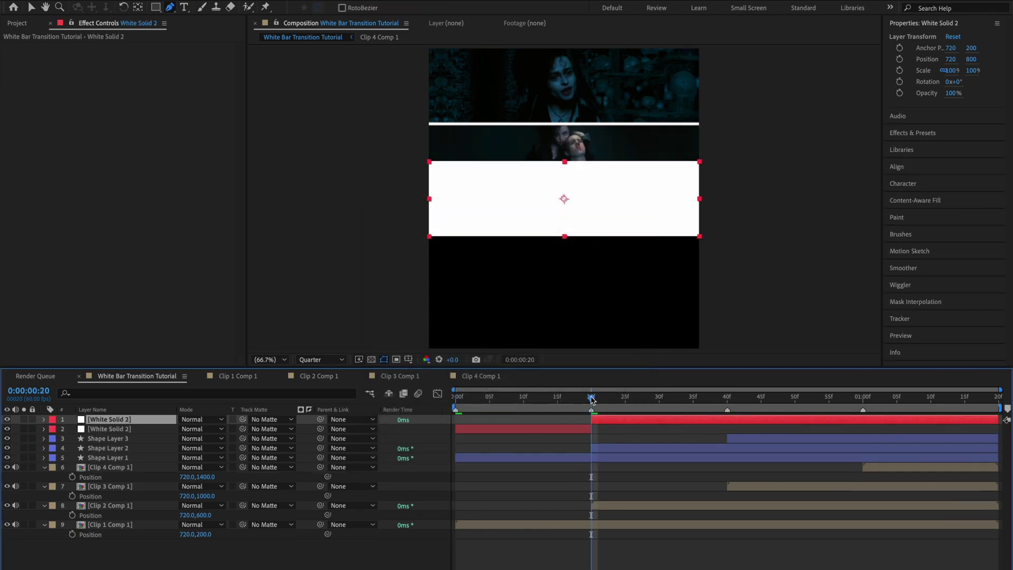
Split the white solid again at 40f and 1:00, making four pieces.
click(729, 399)
key(ctrl+shift+d)
click(863, 398)
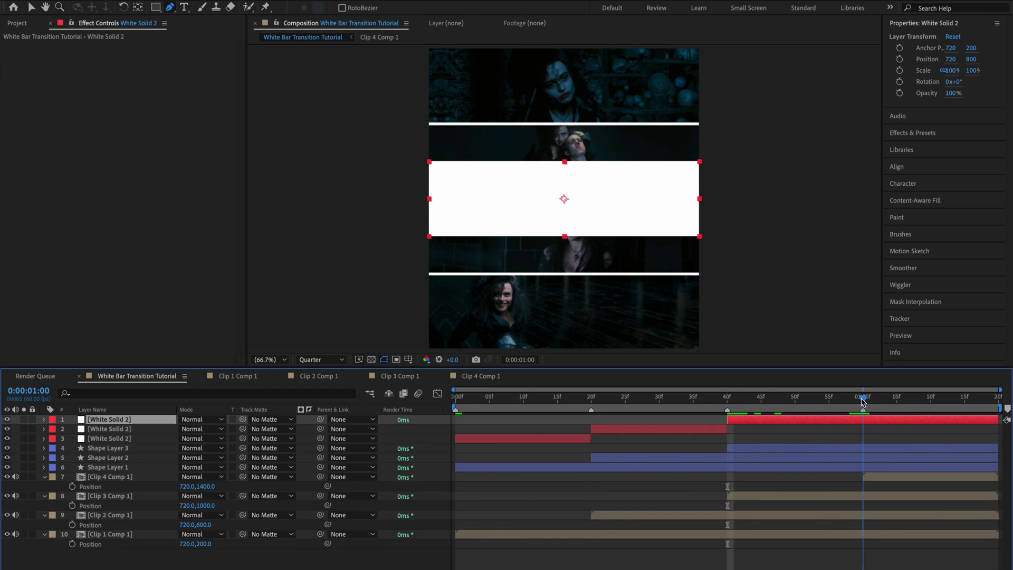
key(ctrl+shift+d)
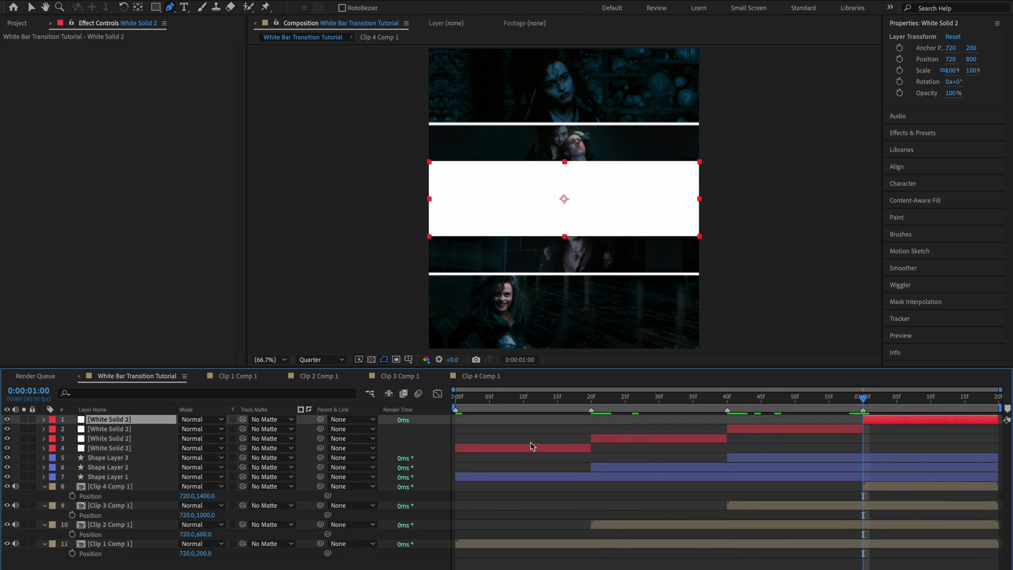
Set the first white solid piece's Position Y to 200.
click(527, 448)
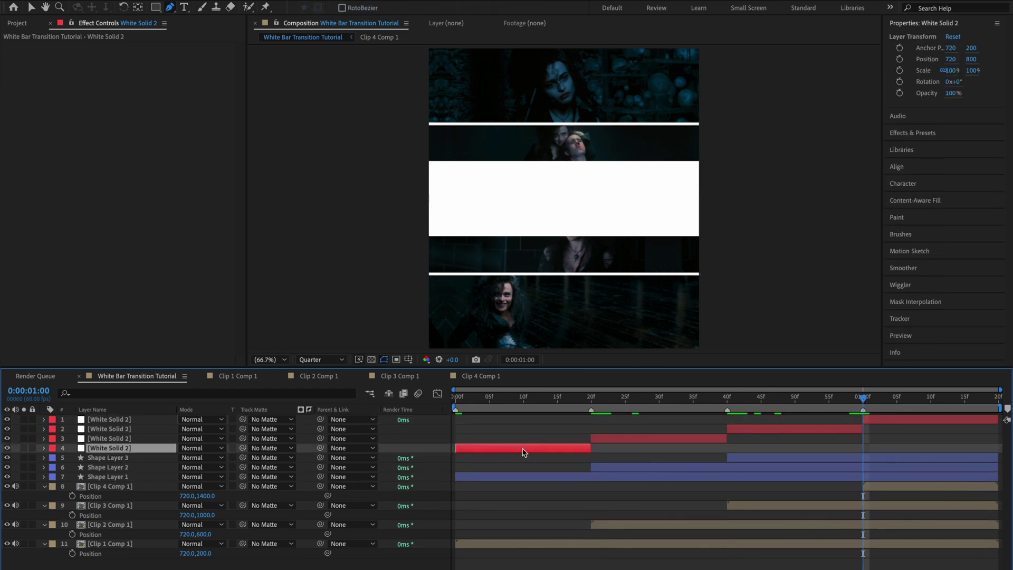
click(105, 544)
click(148, 448)
key(p)
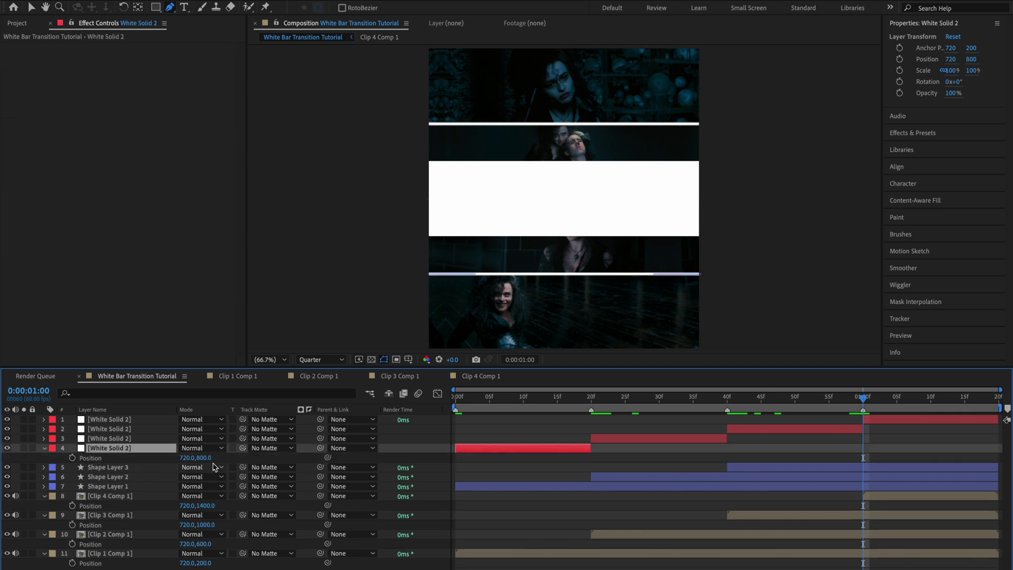
click(206, 458)
text(0)
key(Return)
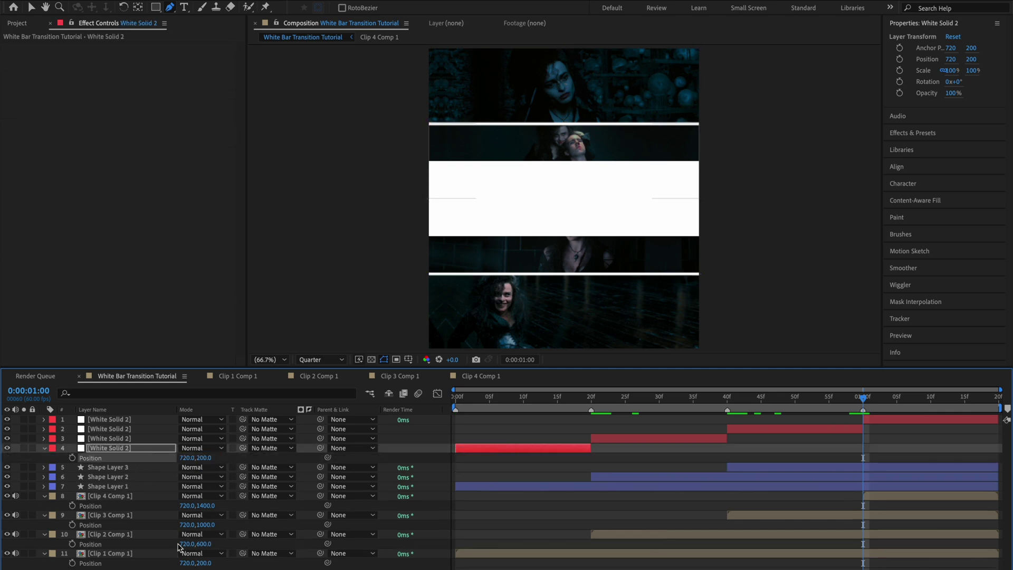
Set the second and third white pieces' Position Y to 600 and 1000.
click(631, 441)
key(p)
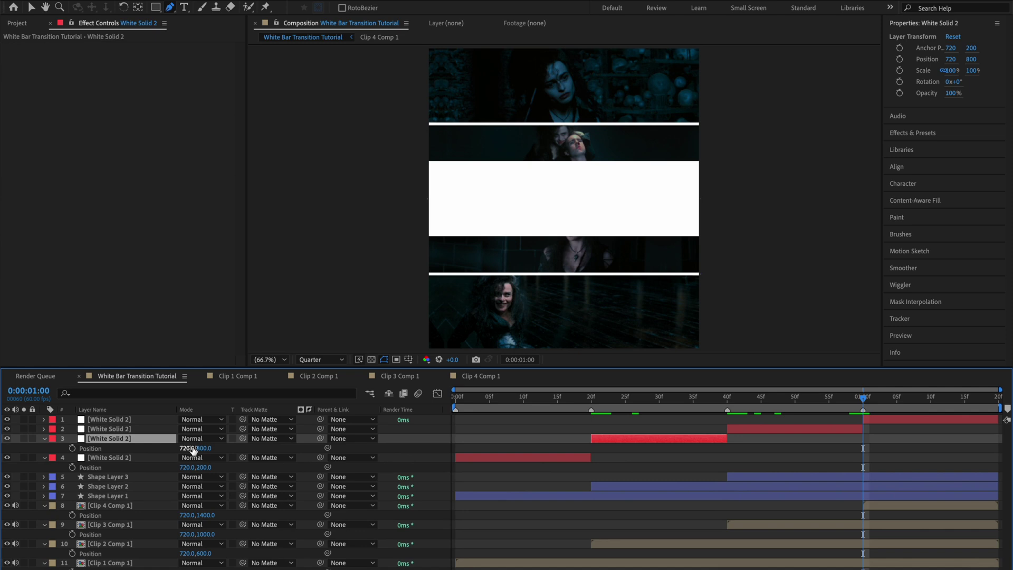
text(0)
key(Return)
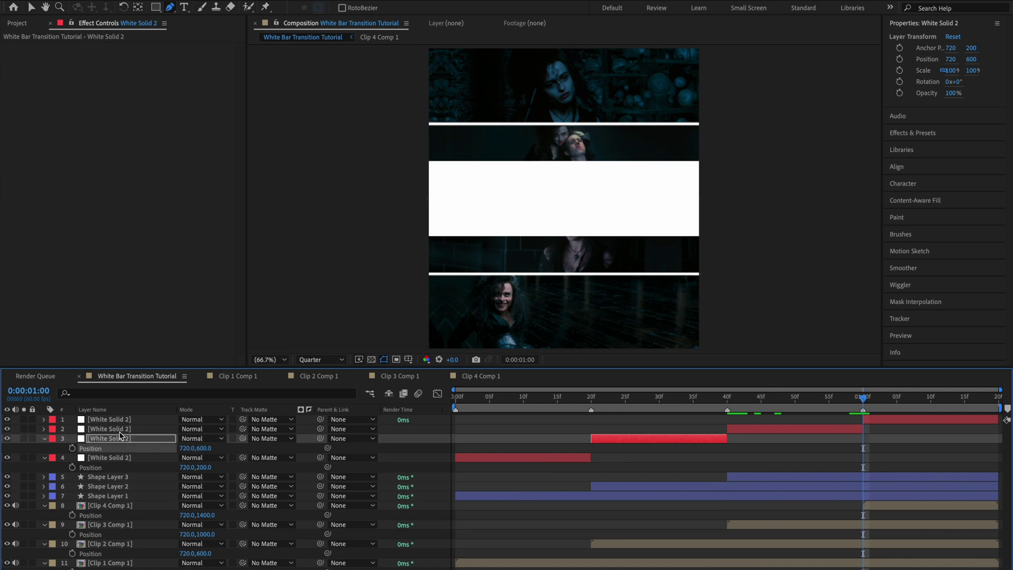
click(121, 431)
key(p)
text(10)
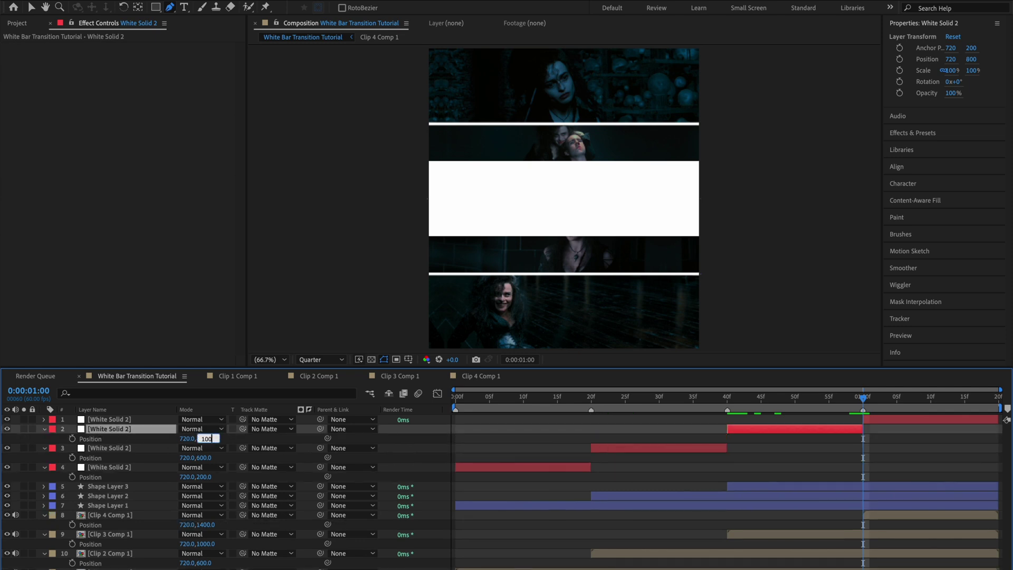
text(0)
key(Return)
click(140, 418)
Place the last white piece at Y 1400 and bring the playhead back near the start.
key(p)
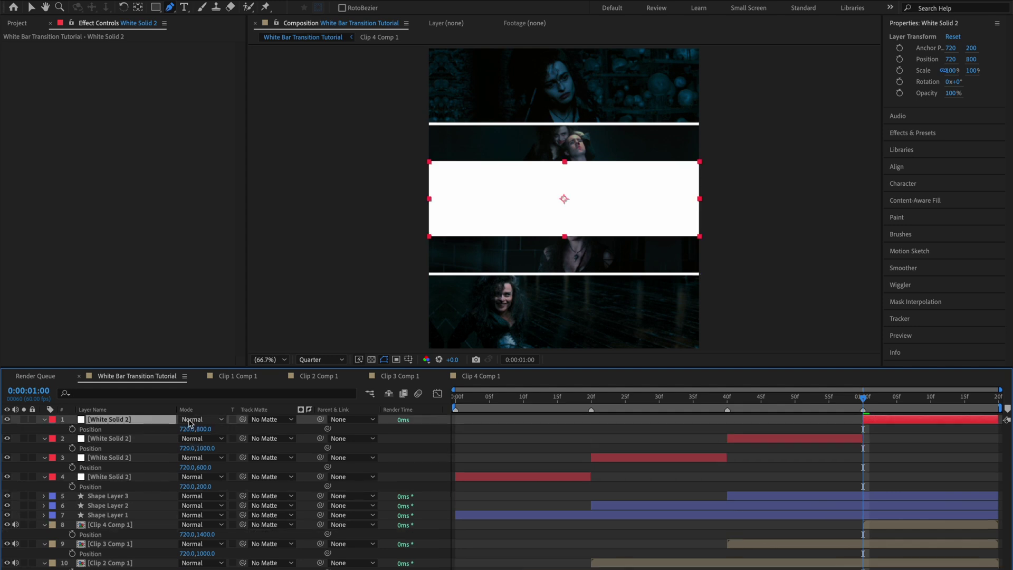
key(Return)
key(Home)
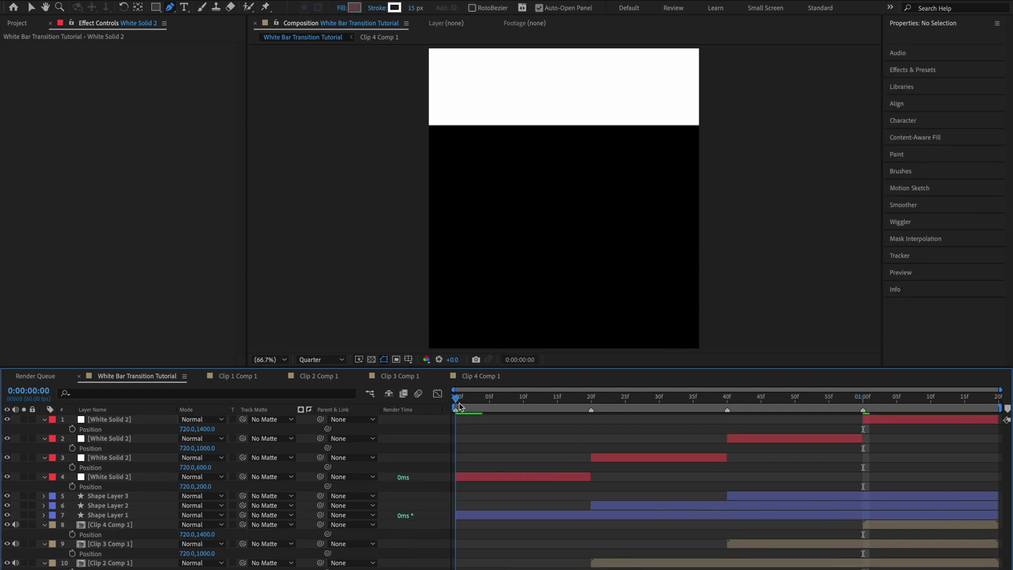
drag(459, 406, 471, 408)
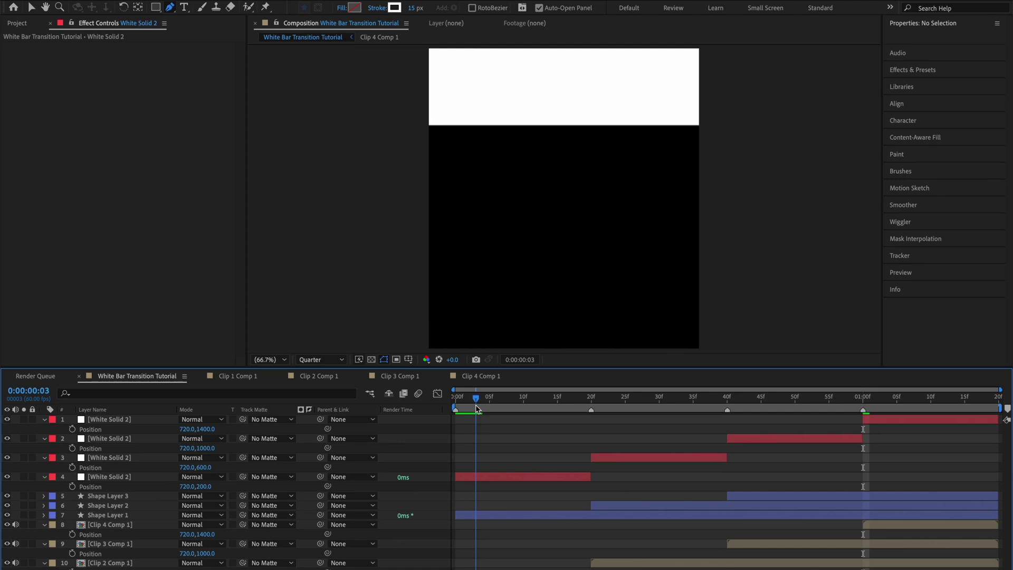
Keyframe the first white piece's opacity fading from 100% to 0% by about frame 17.
click(479, 476)
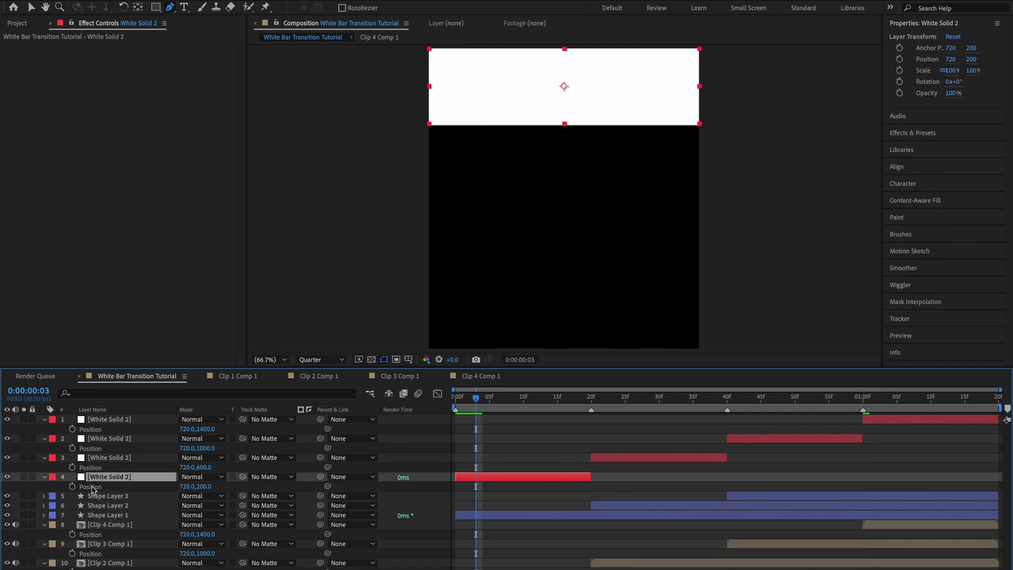
key(t)
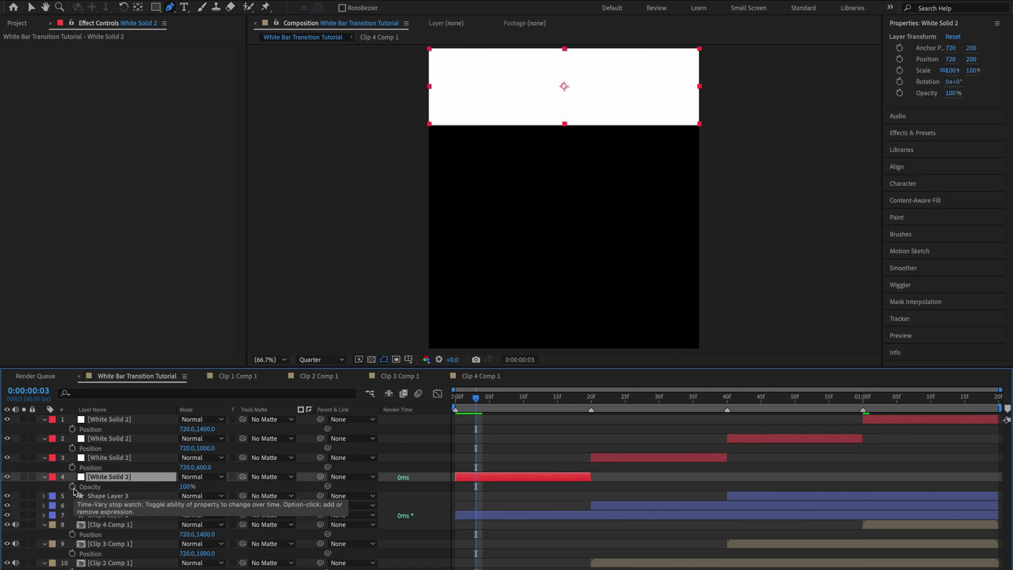
click(74, 486)
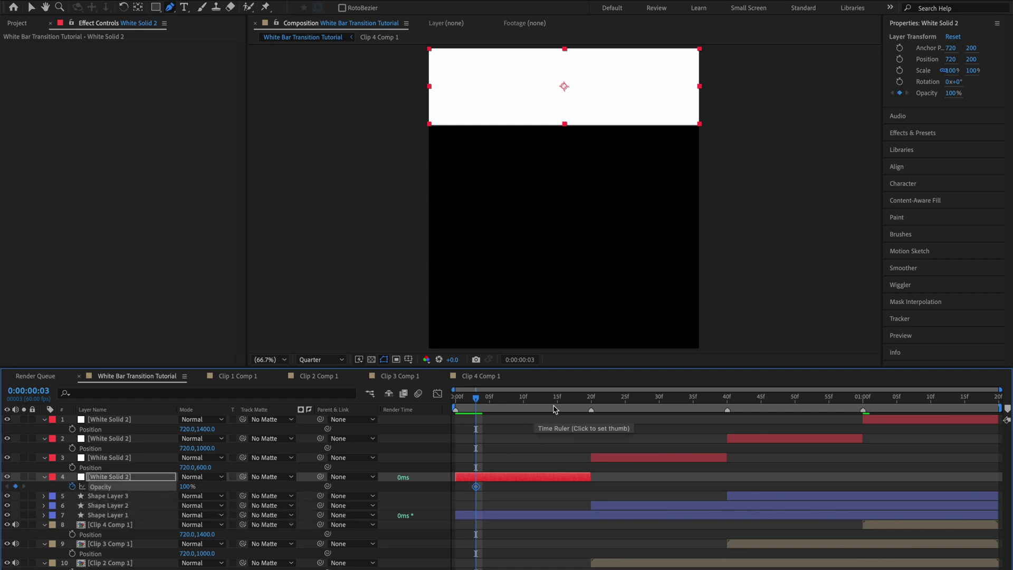
mouse_move(567, 410)
mouse_down()
mouse_move(584, 410)
mouse_move(572, 415)
mouse_up()
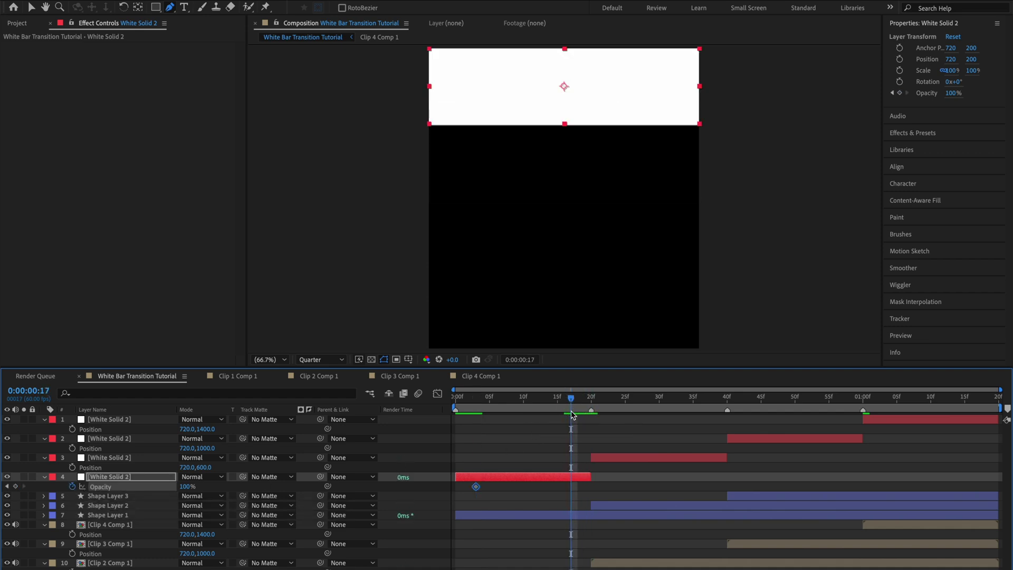
drag(193, 487, 70, 488)
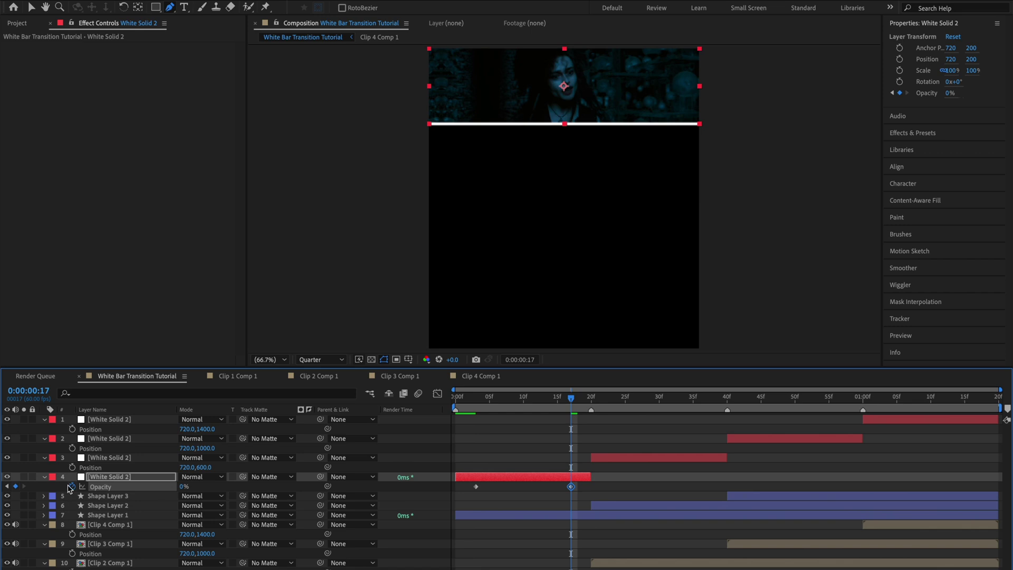
Give the second, third and bottom white pieces the same opacity fade at their own start times.
drag(590, 494, 461, 483)
click(610, 410)
click(615, 457)
drag(648, 412, 751, 406)
click(760, 438)
click(885, 404)
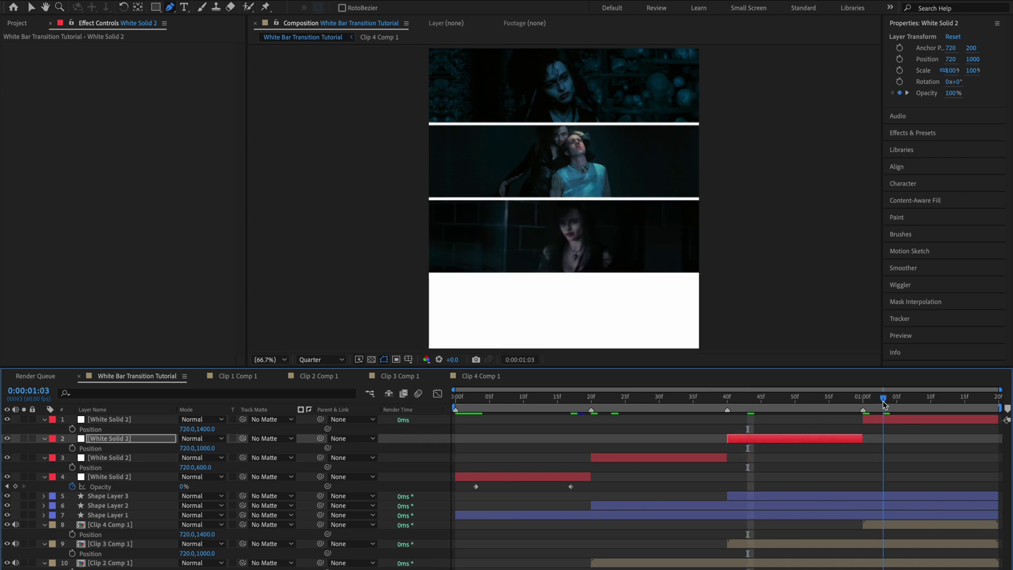
click(888, 420)
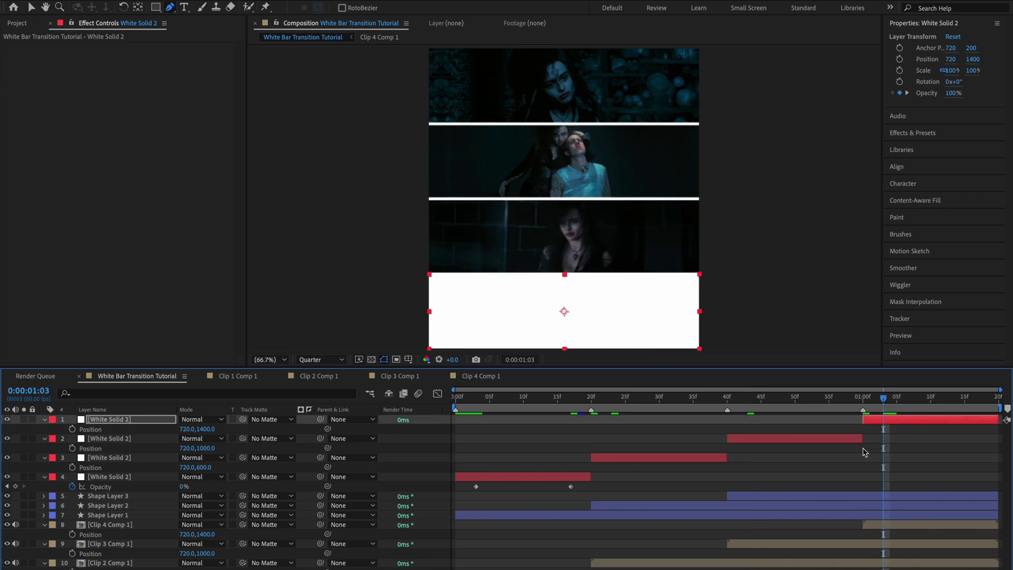
click(876, 441)
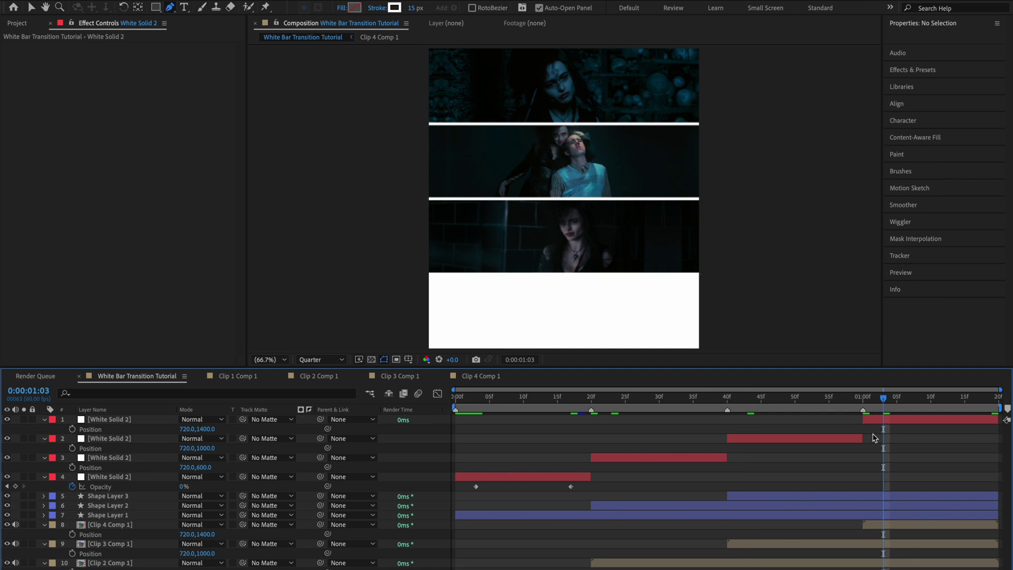
Nest the four white solids into Pre-comp 1 and apply Deep Glow to it.
key(u)
click(879, 419)
shift+click(550, 478)
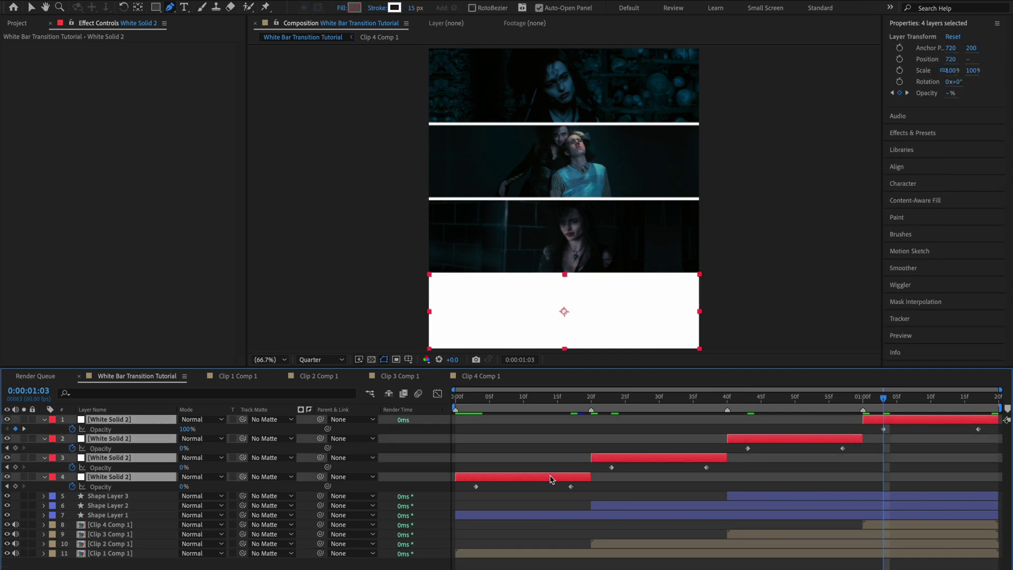
key(ctrl+shift+c)
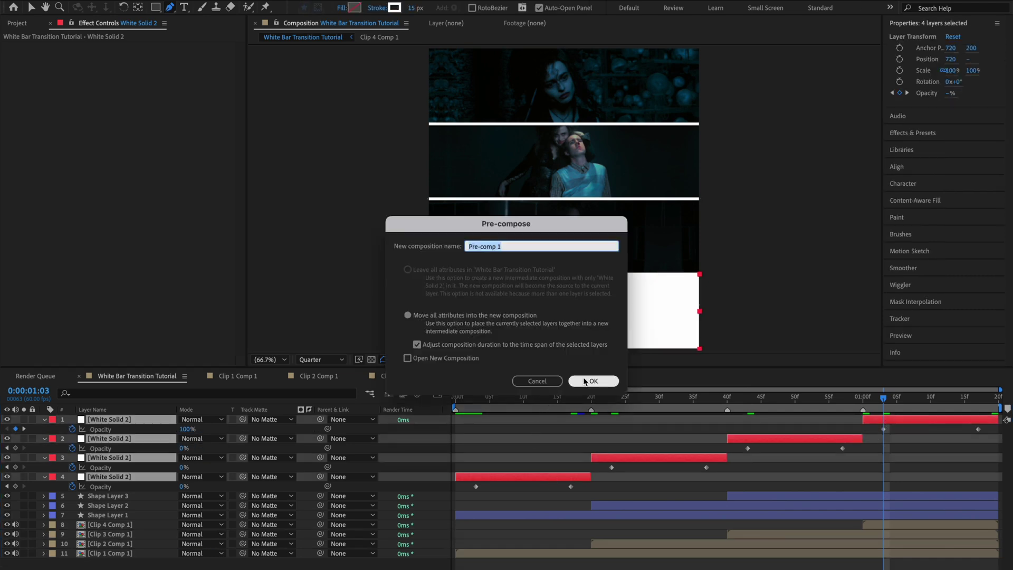
click(585, 381)
key(ctrl+space)
text(deep gl)
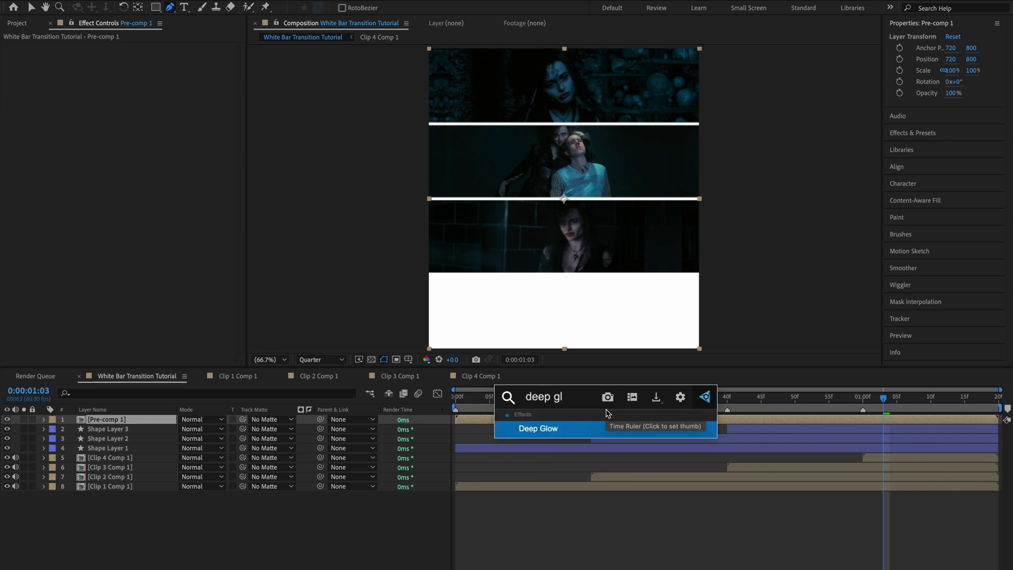
key(Return)
Add Deep Glow to Shape Layer 1 with Radius 150 and Exposure 0.15.
click(628, 448)
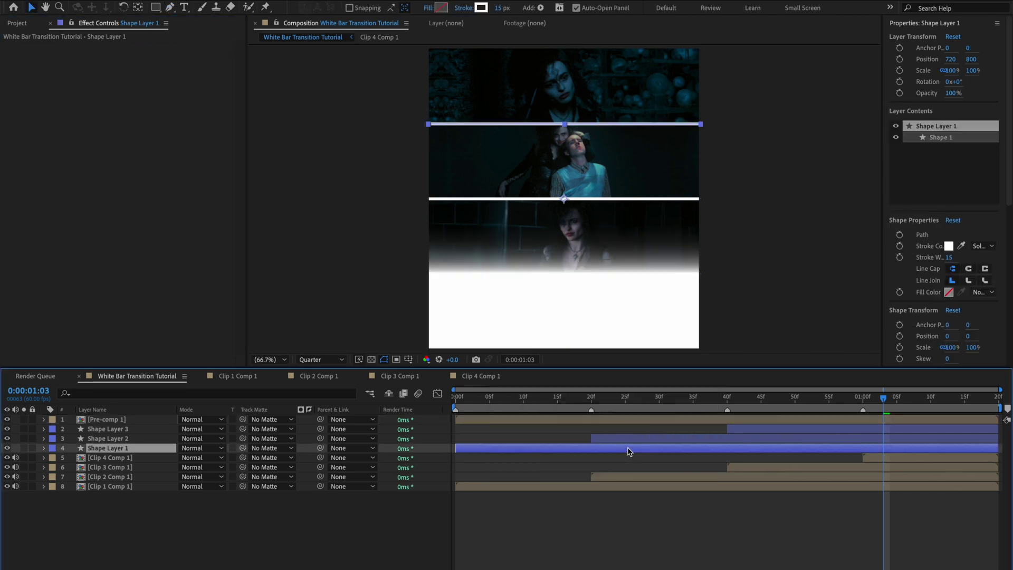
key(ctrl+space)
text(deep gl)
key(Return)
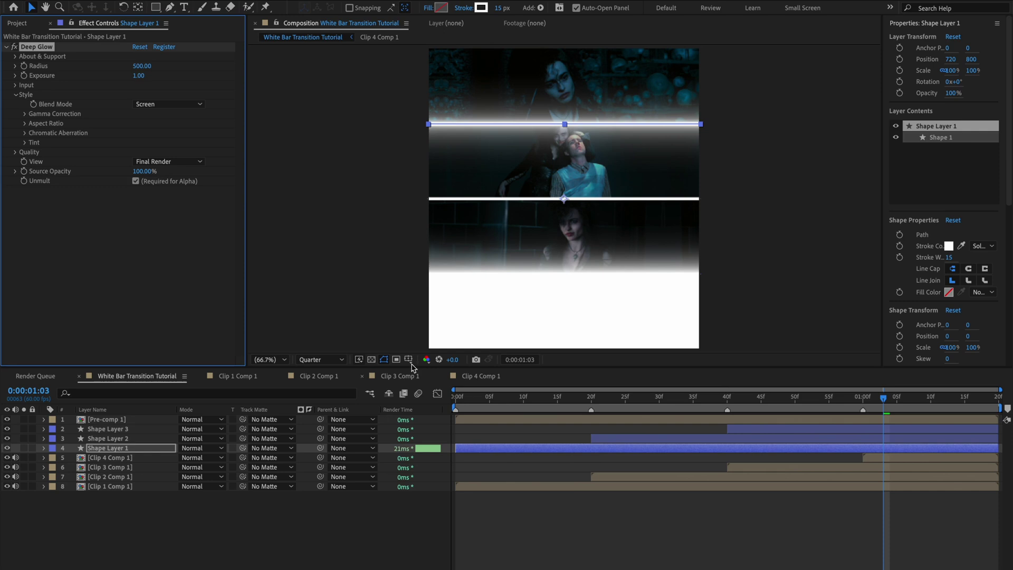
click(143, 67)
text(150)
key(Return)
click(139, 75)
text(.15)
key(Return)
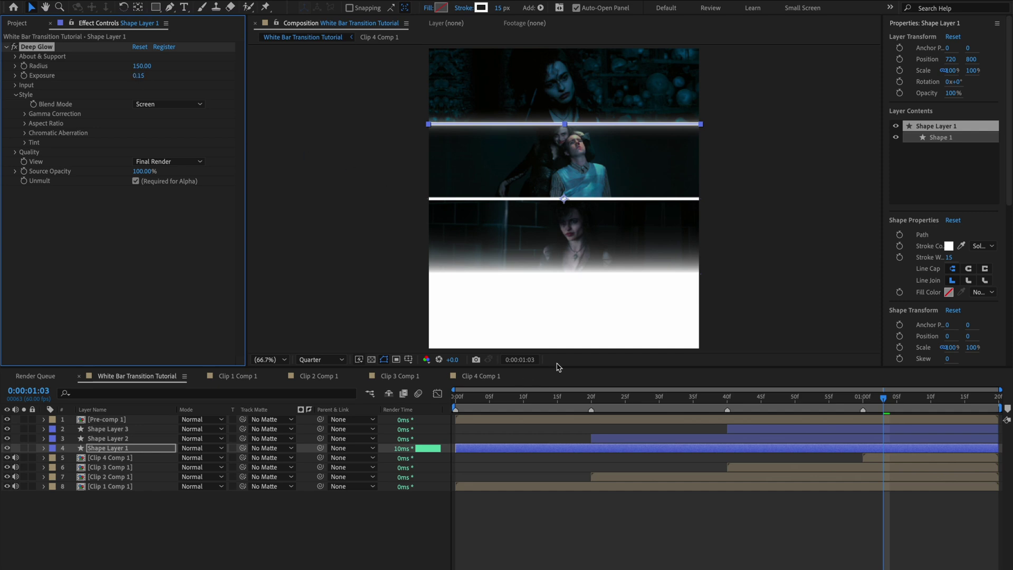
Paste the glow effect onto the other two divider lines.
click(771, 438)
key(ctrl+v)
key(ctrl+v)
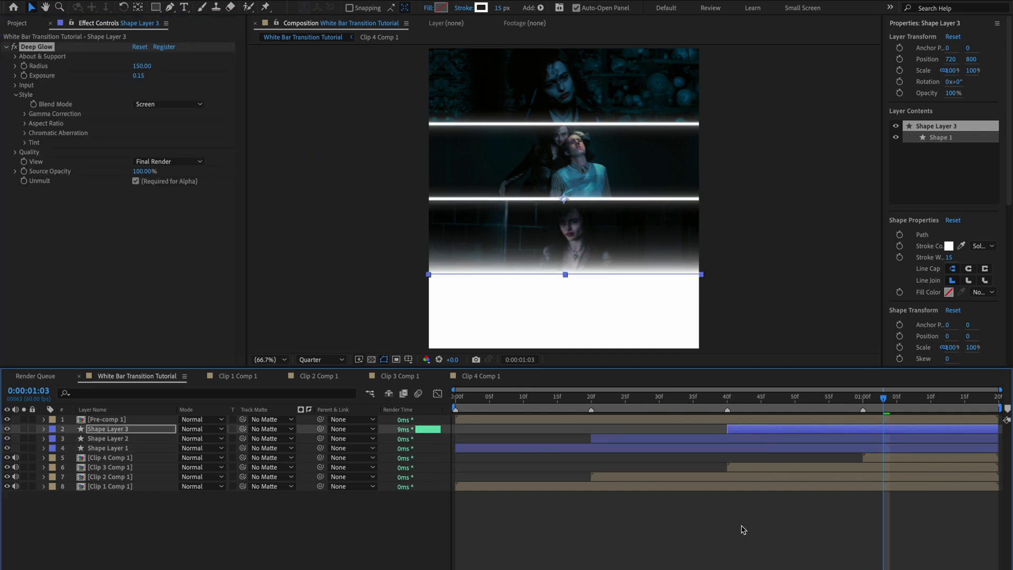
click(743, 529)
drag(590, 401, 533, 404)
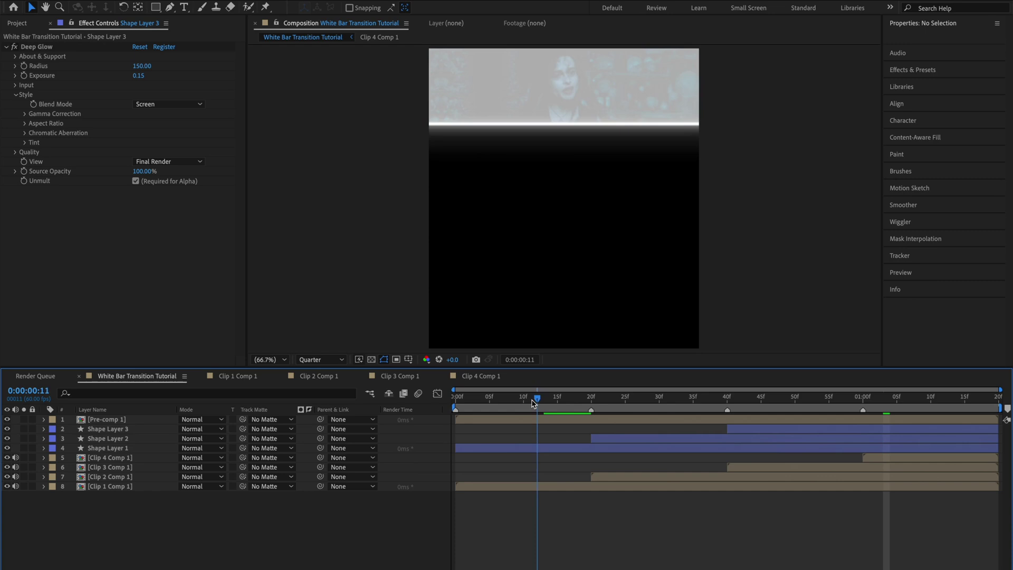
key(Home)
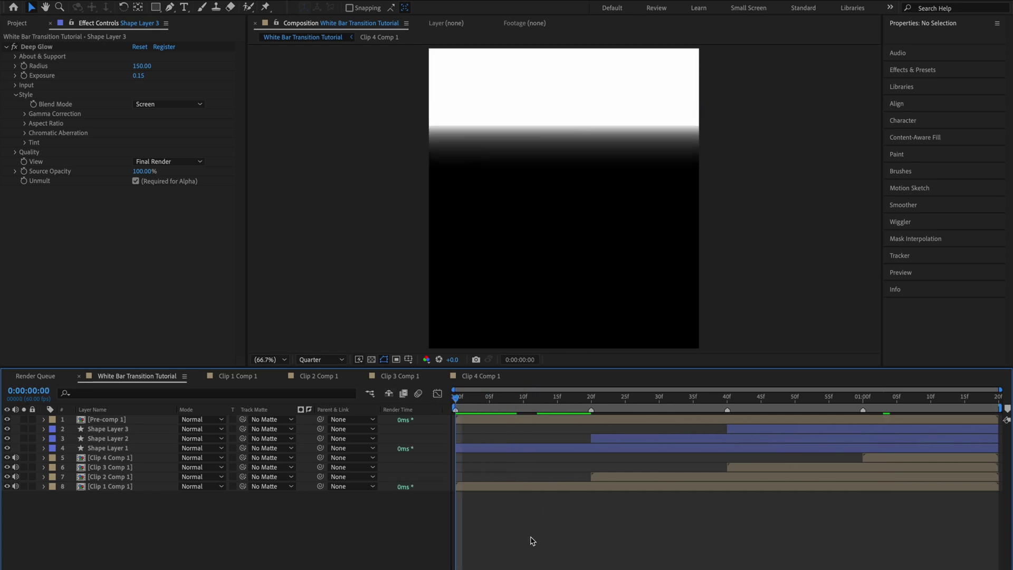
key(space)
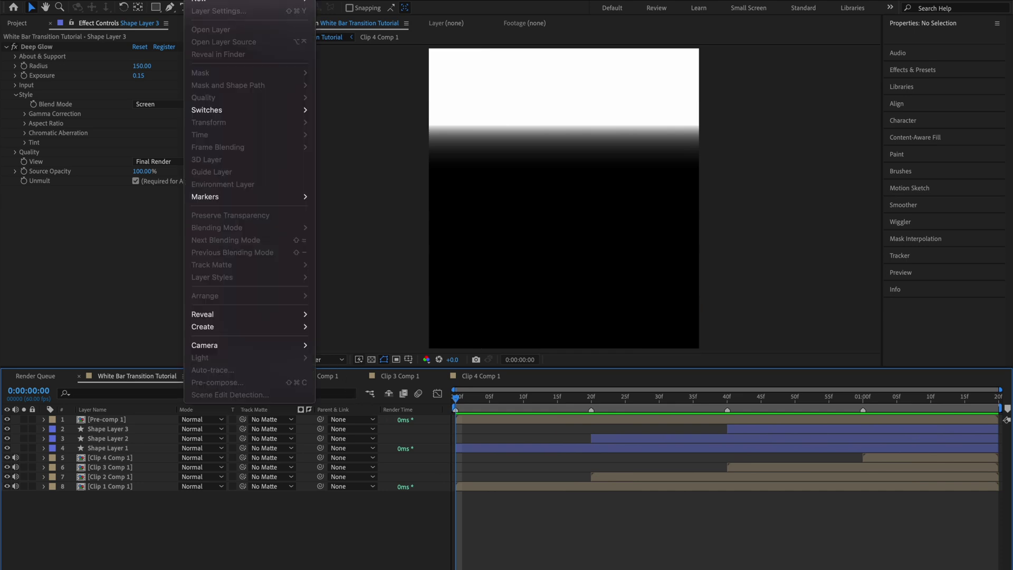
Add a Two-Node Camera, Camera 1, and dismiss the 2D layers warning.
click(422, 102)
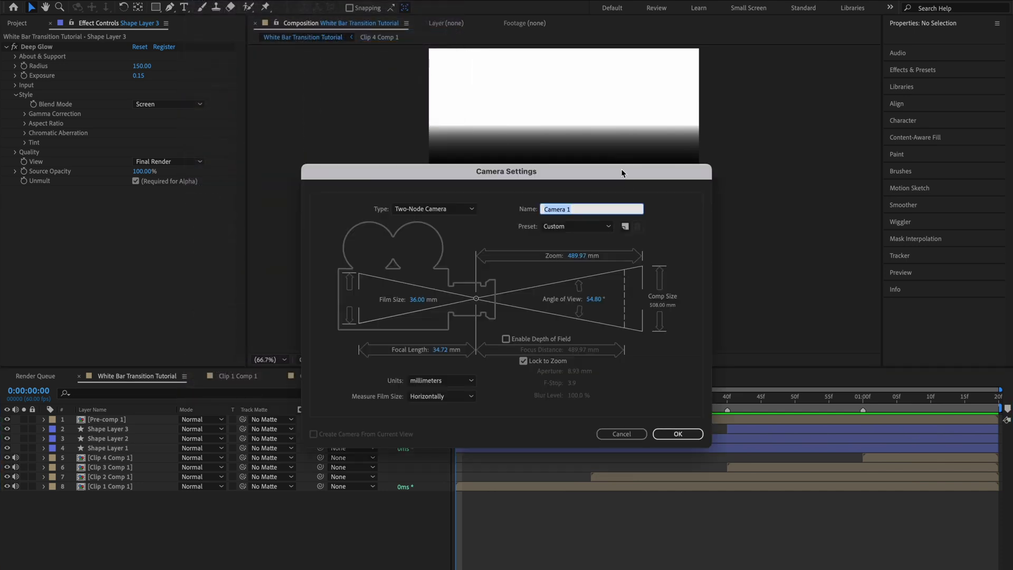
click(679, 435)
click(591, 363)
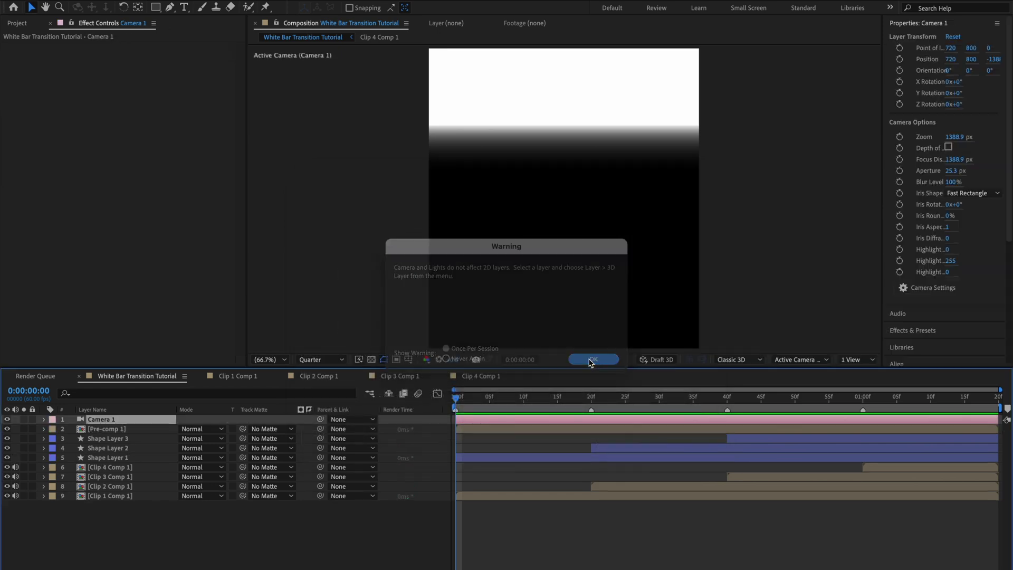
click(203, 1)
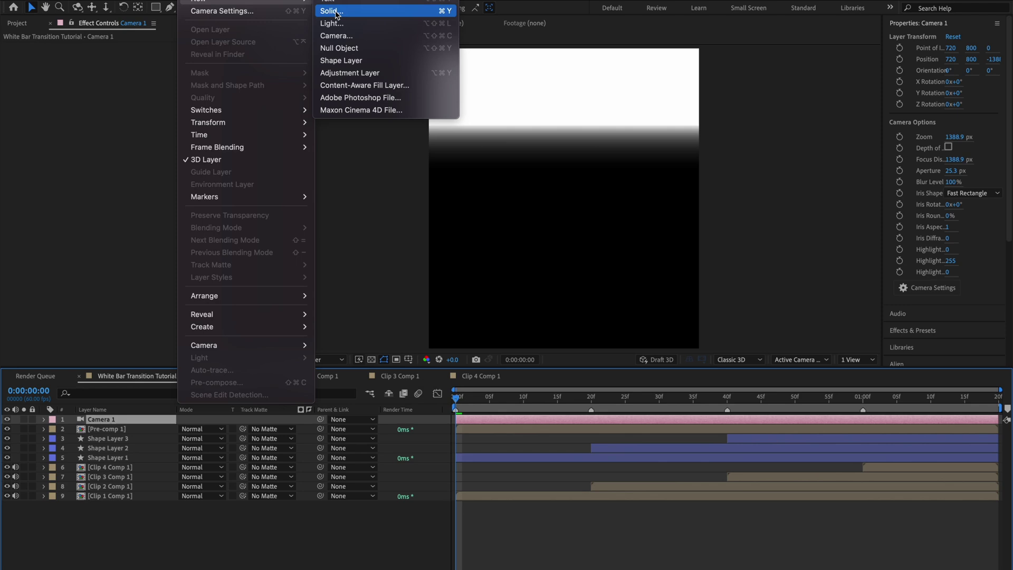
Create Null 2, parent Camera 1 to it, and switch the null and all clip layers to 3D.
click(346, 49)
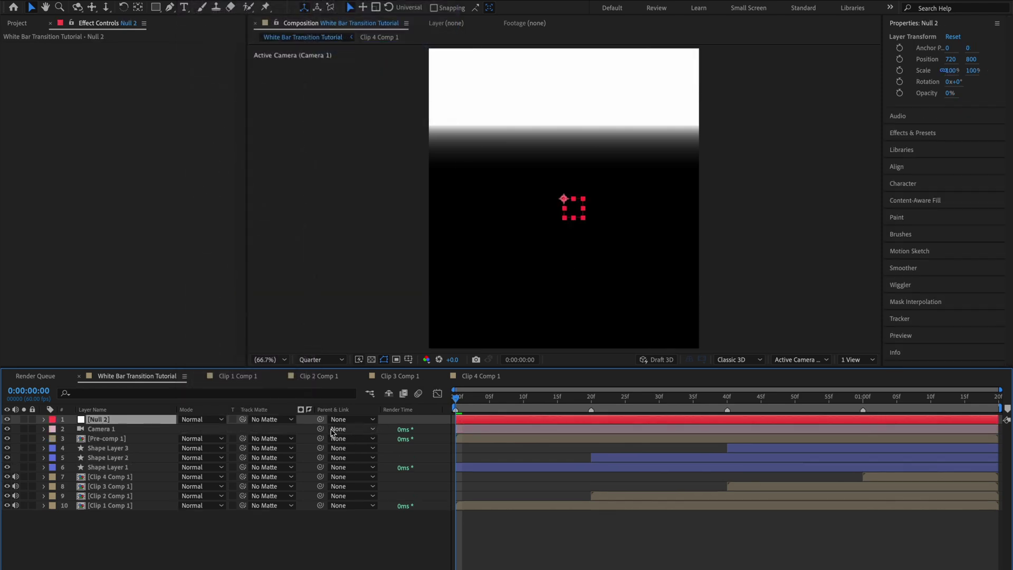
drag(320, 428, 105, 421)
key(F4)
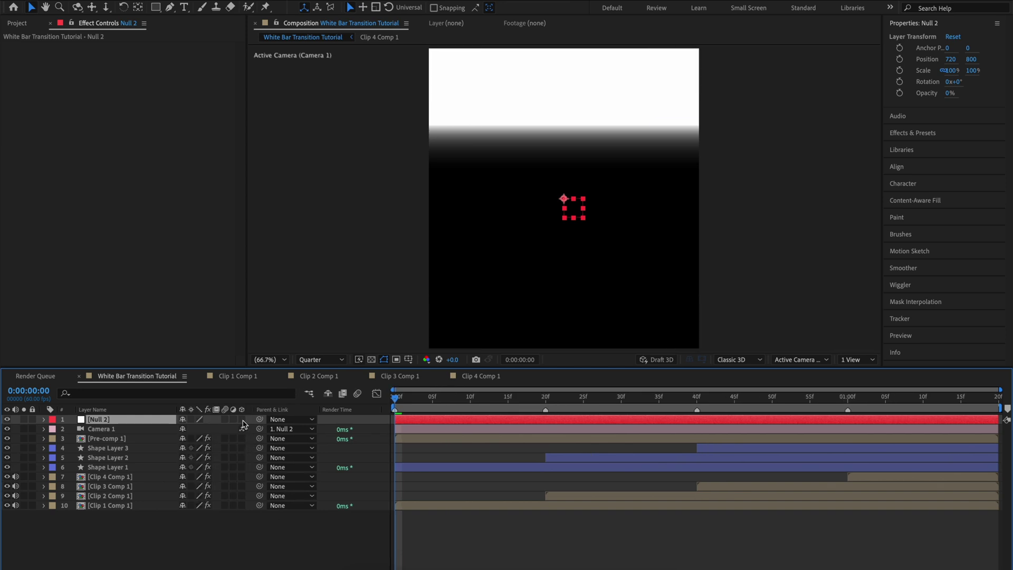
click(242, 419)
mouse_move(242, 505)
mouse_down()
mouse_move(241, 438)
mouse_move(230, 445)
mouse_move(231, 520)
mouse_up()
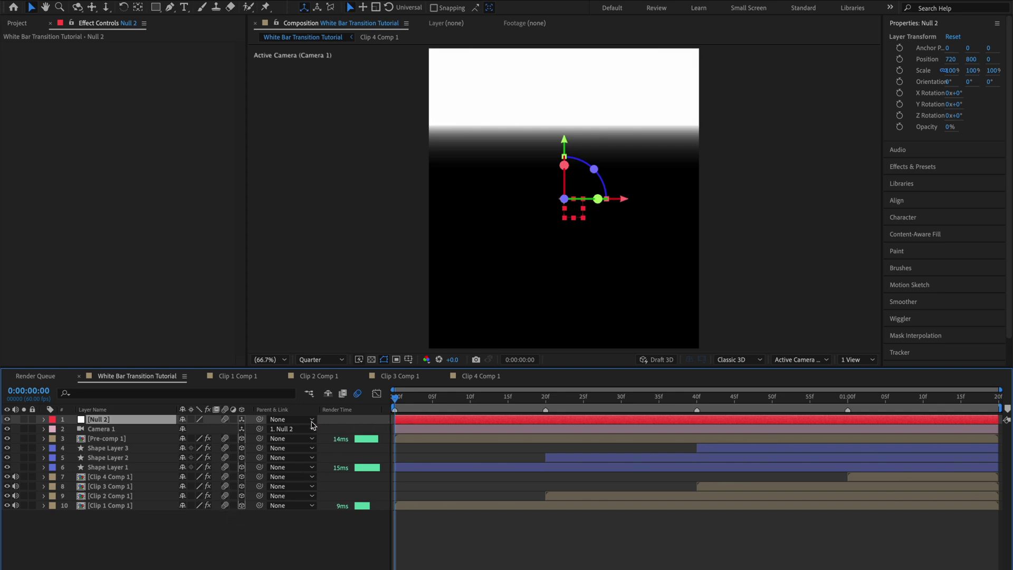
Keyframe Null 2's Position at the end and set frame 0 to 720, 199, 1040 for a close-up.
key(p)
key(space)
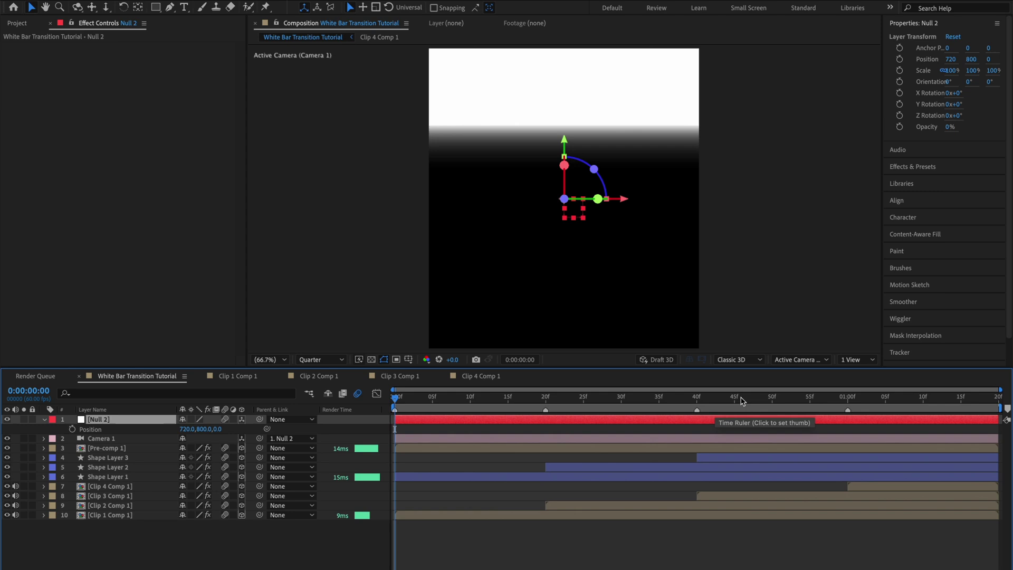
click(72, 429)
key(Home)
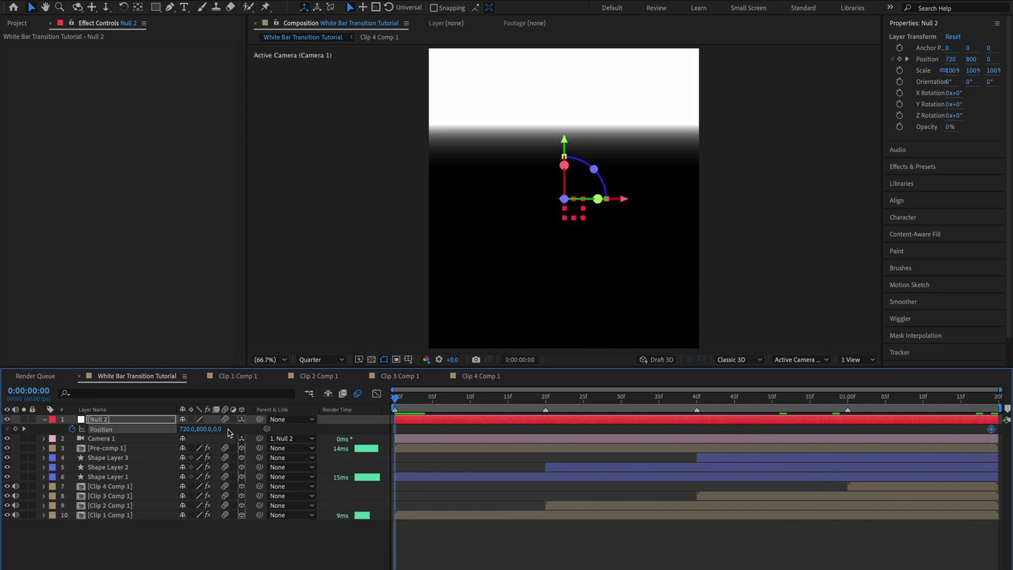
click(8, 448)
drag(222, 432, 364, 440)
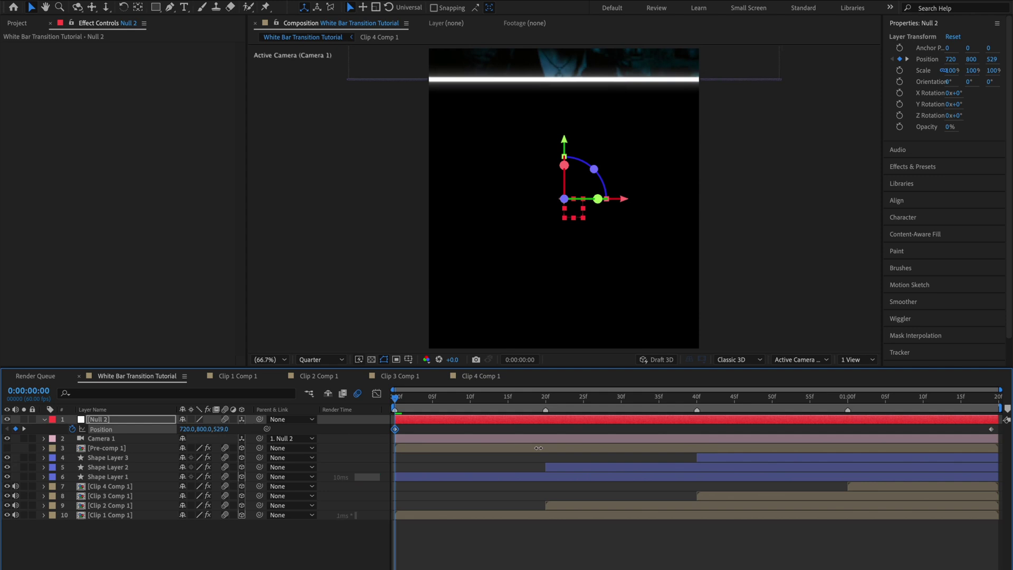
mouse_move(204, 429)
mouse_down()
mouse_move(229, 431)
mouse_move(205, 429)
mouse_up()
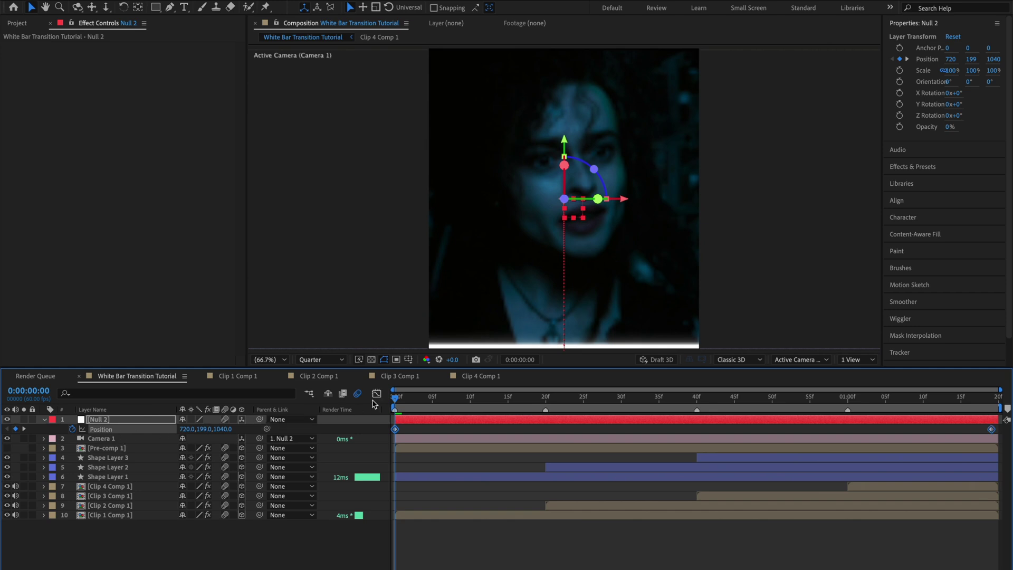
Easy Ease both Position keyframes and shape the speed graph into a fast start with steep falloff.
key(F9)
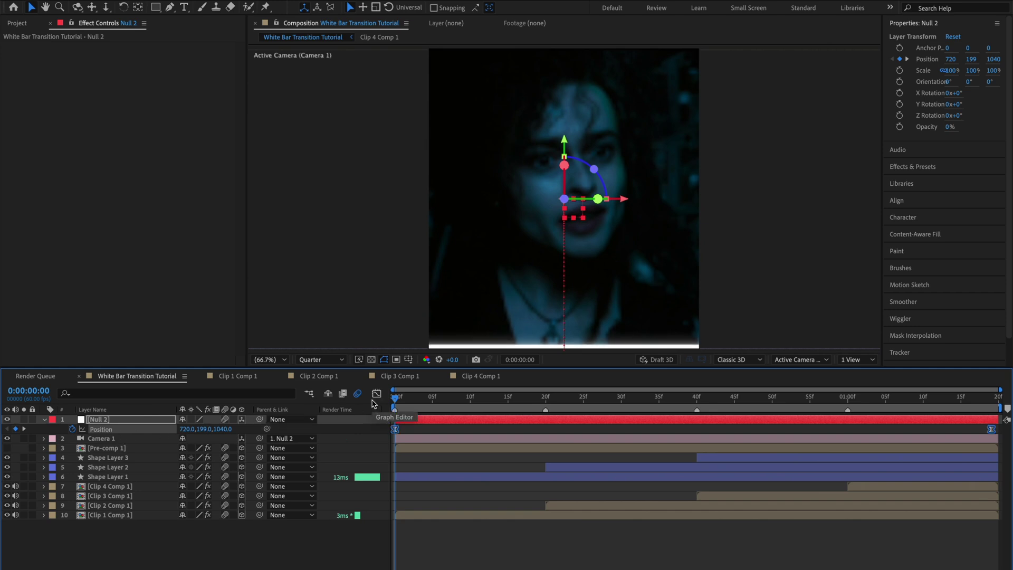
click(376, 395)
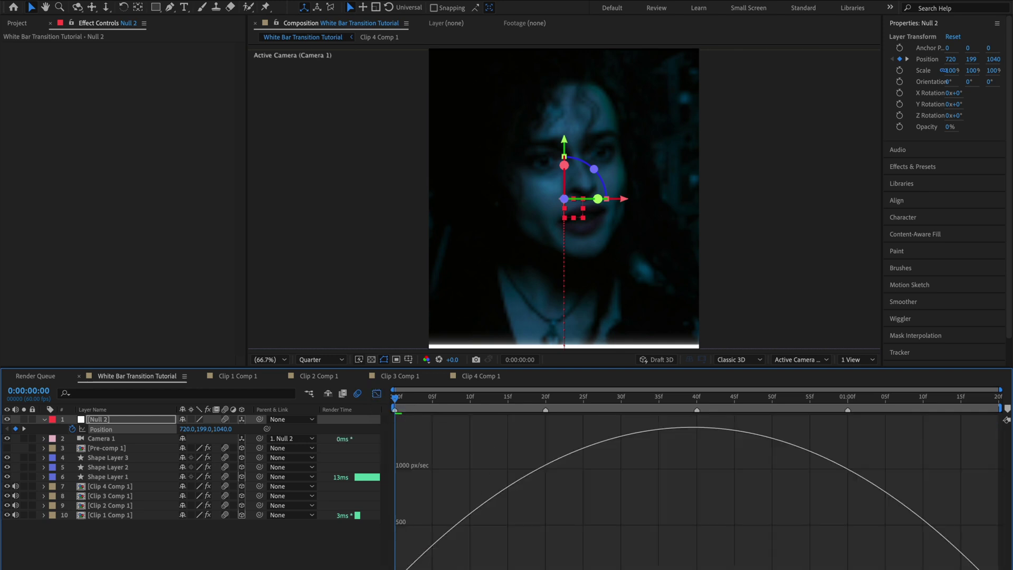
right_click(578, 478)
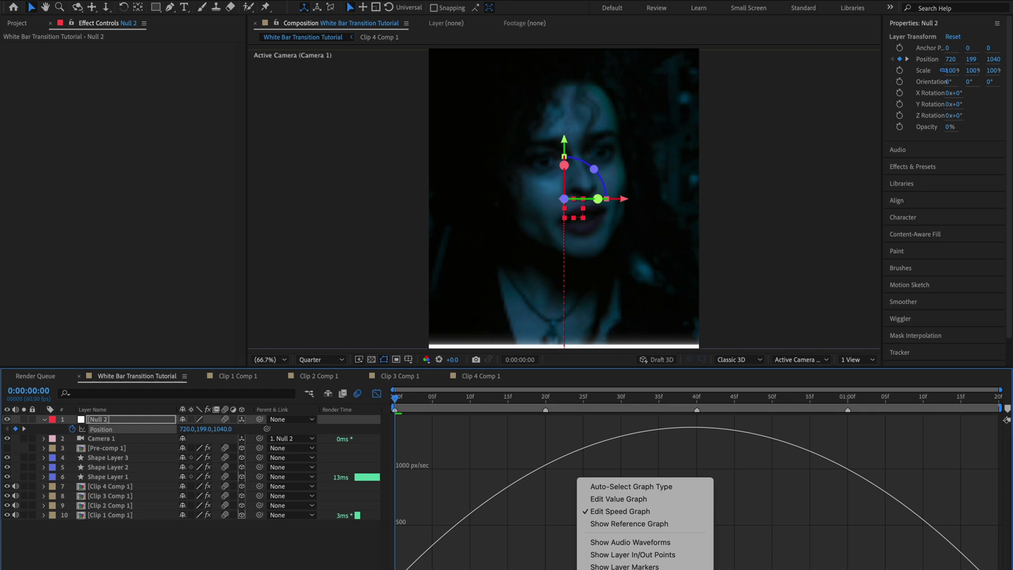
key(Escape)
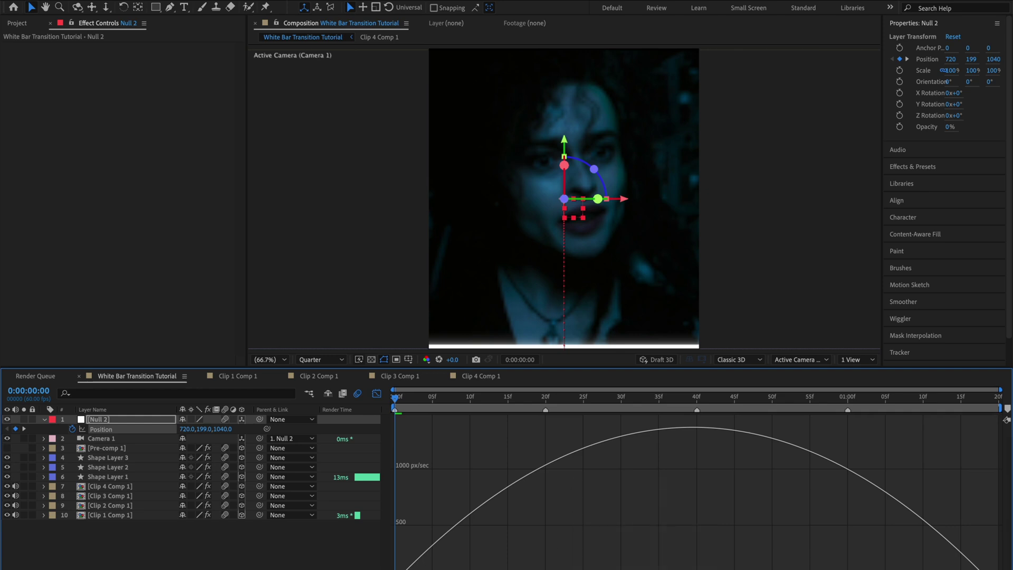
drag(407, 554, 528, 567)
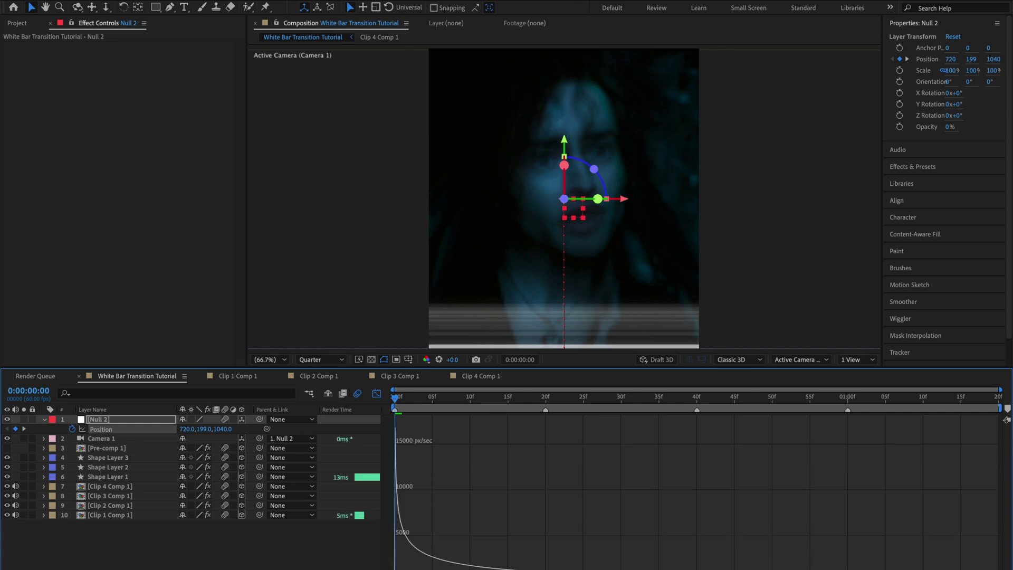
click(380, 395)
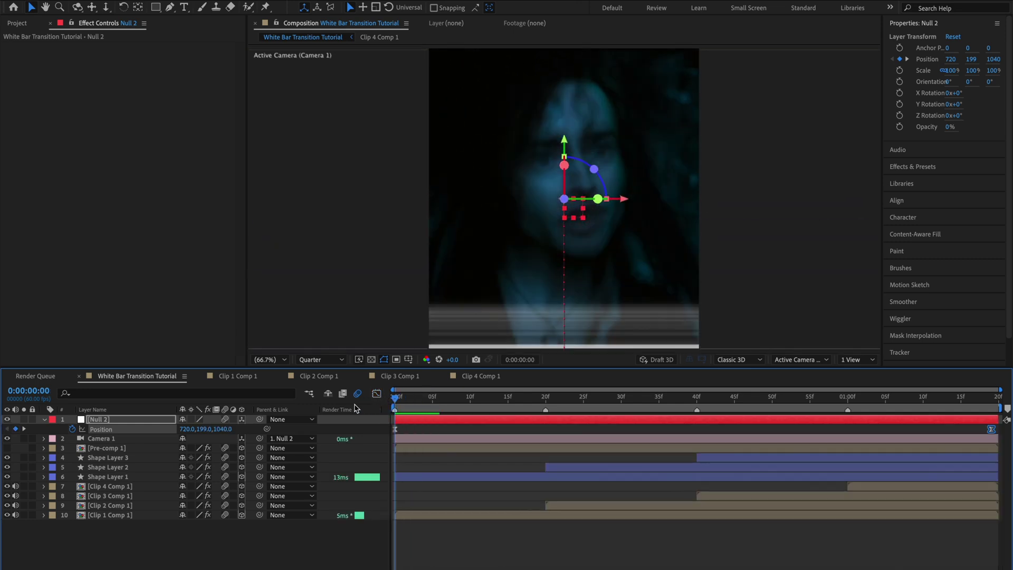
click(457, 564)
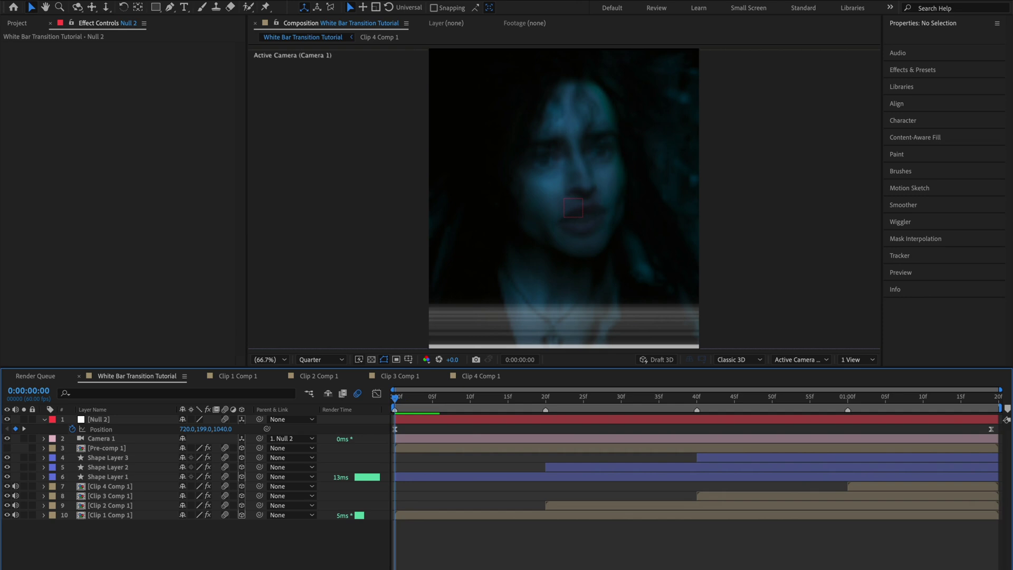
key(space)
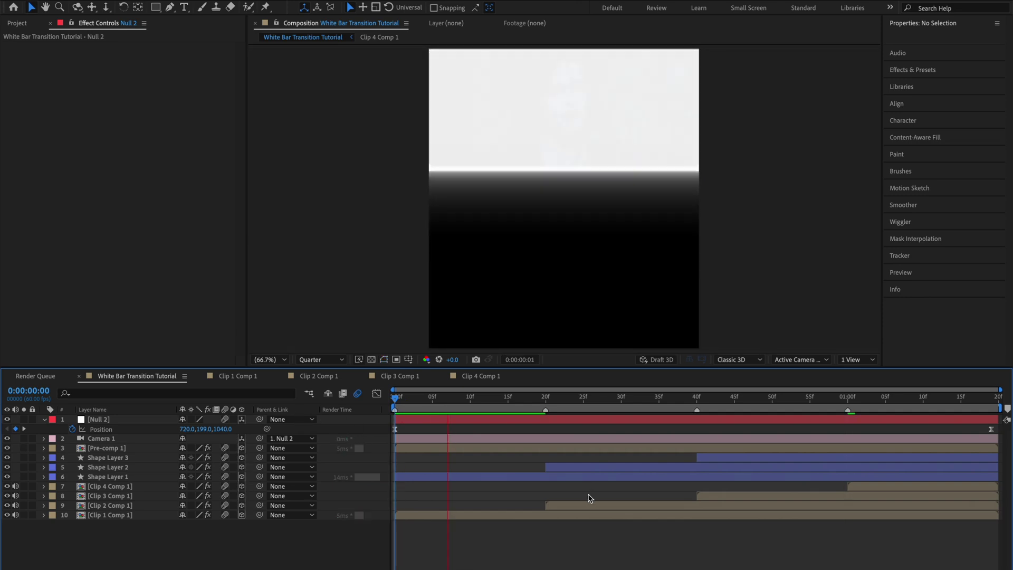